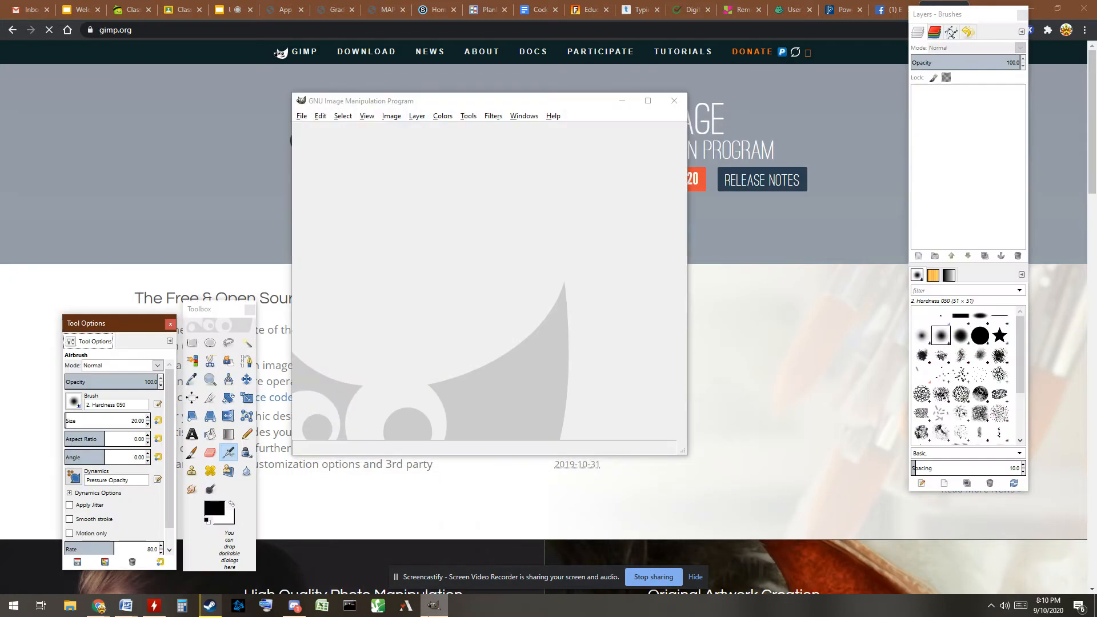
Step: Put GIMP away, switch to the untitled Google Slides presentation, and rename it Example
left_click(435, 612)
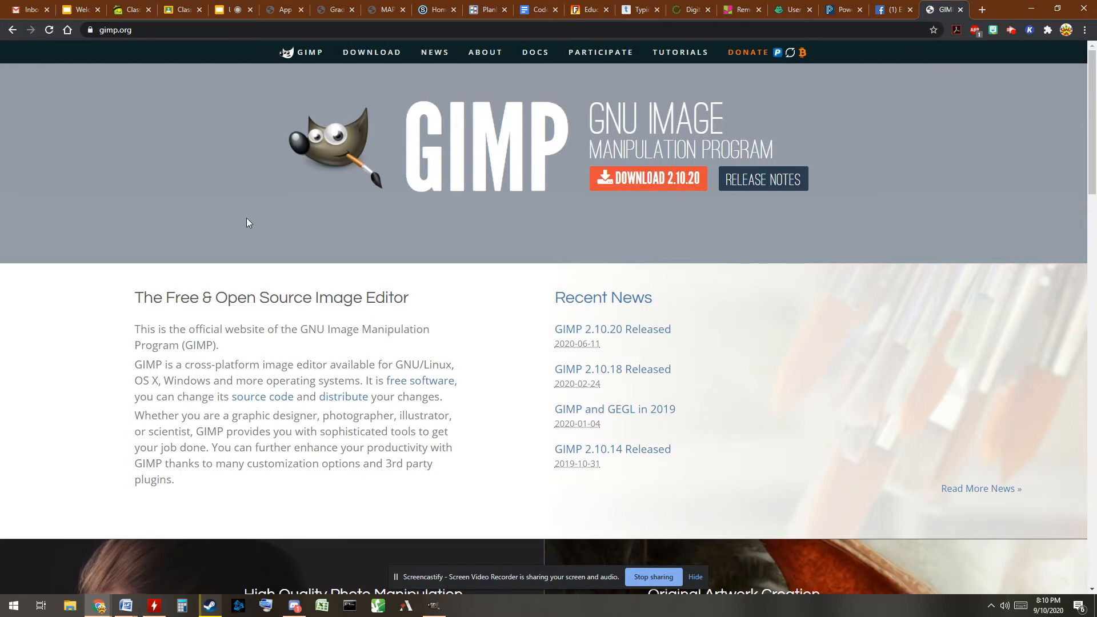
left_click(229, 7)
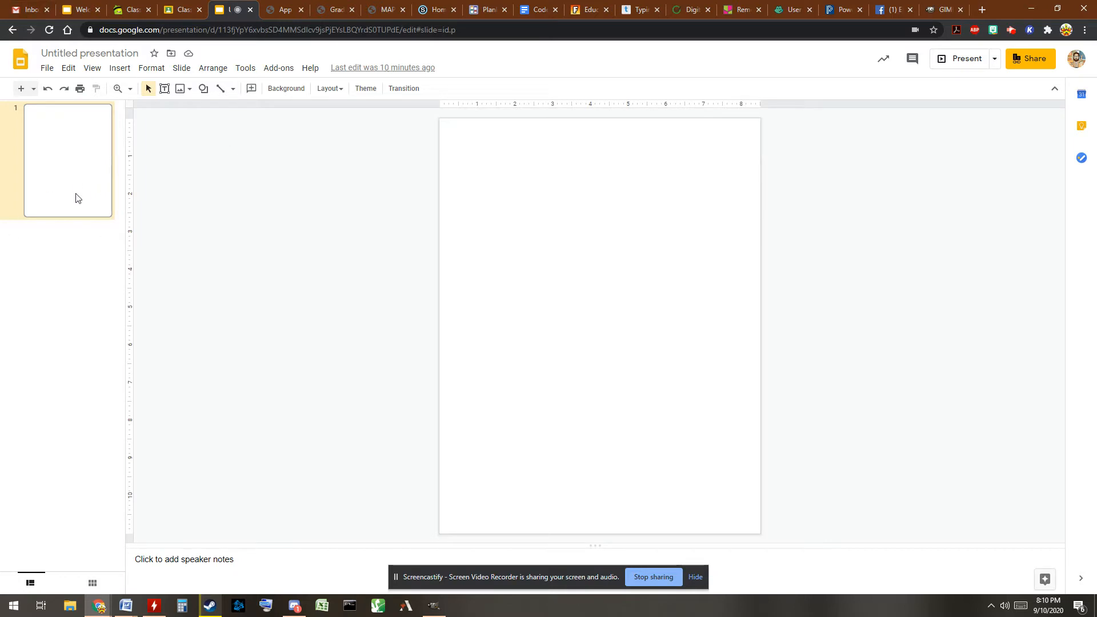
left_click(120, 52)
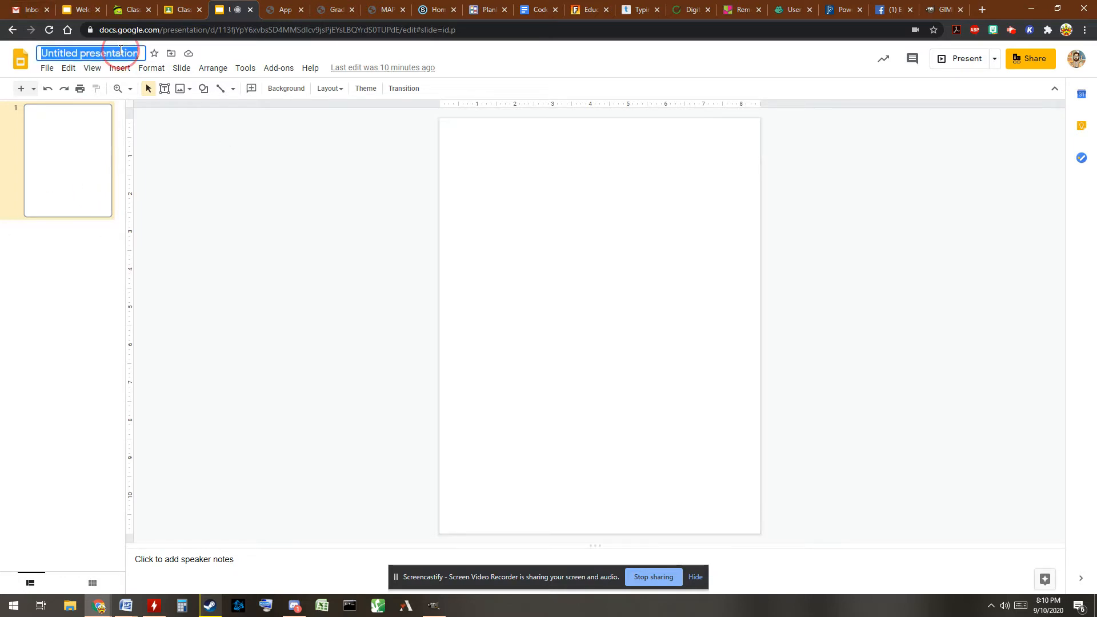
type("Example")
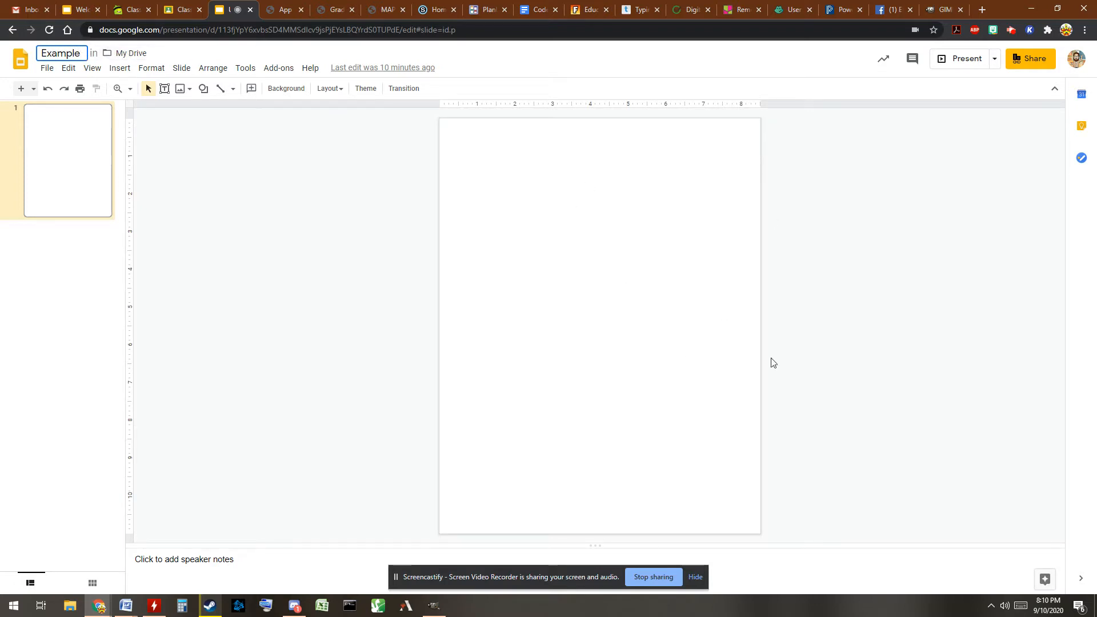
left_click(190, 55)
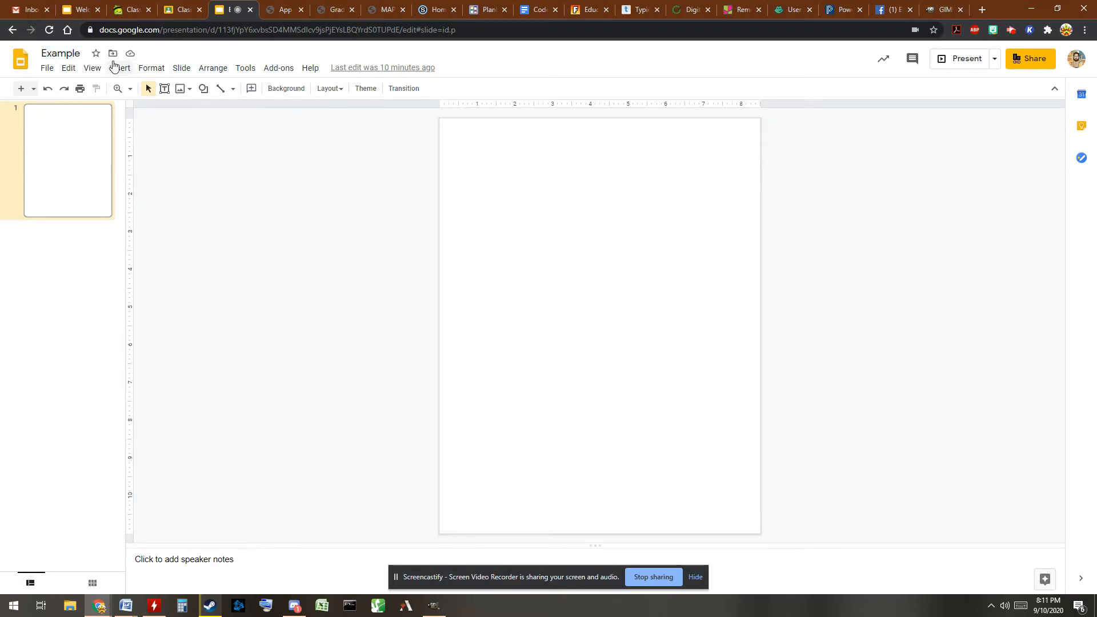
Step: Set the presentation's page size to Custom, 8.5 × 11 inches, and apply it
left_click(46, 68)
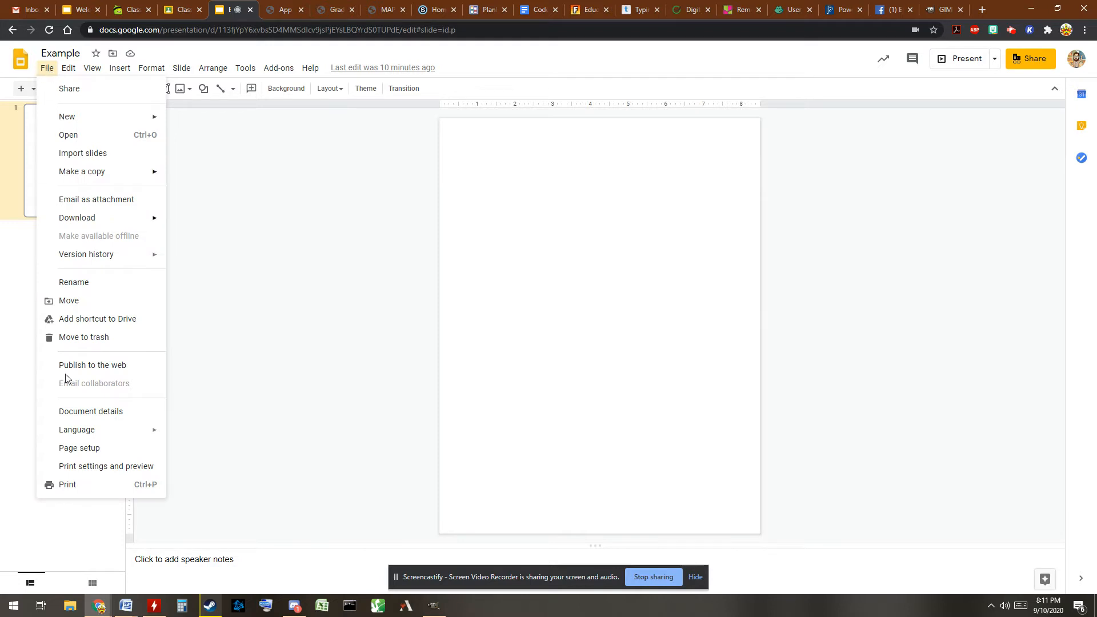
left_click(79, 451)
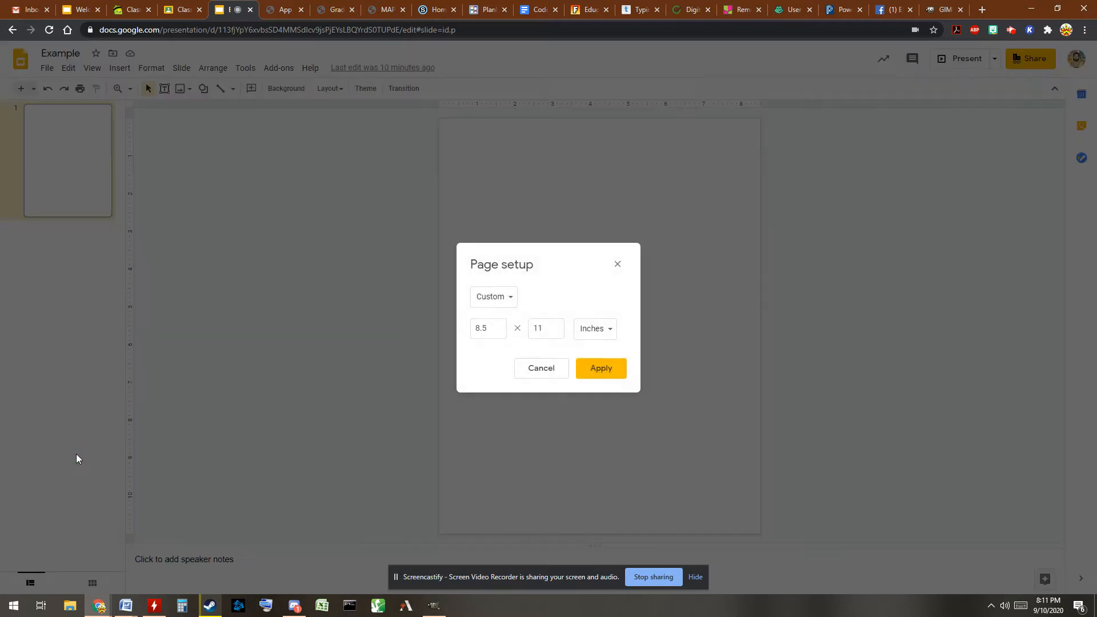
left_click(503, 294)
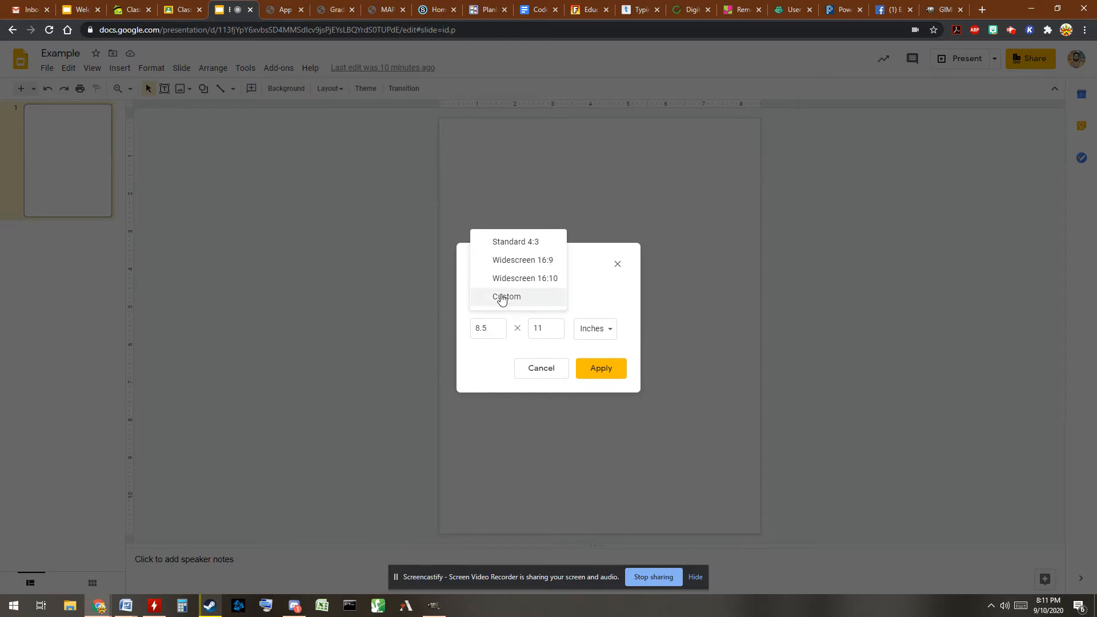
left_click(508, 298)
left_click(593, 328)
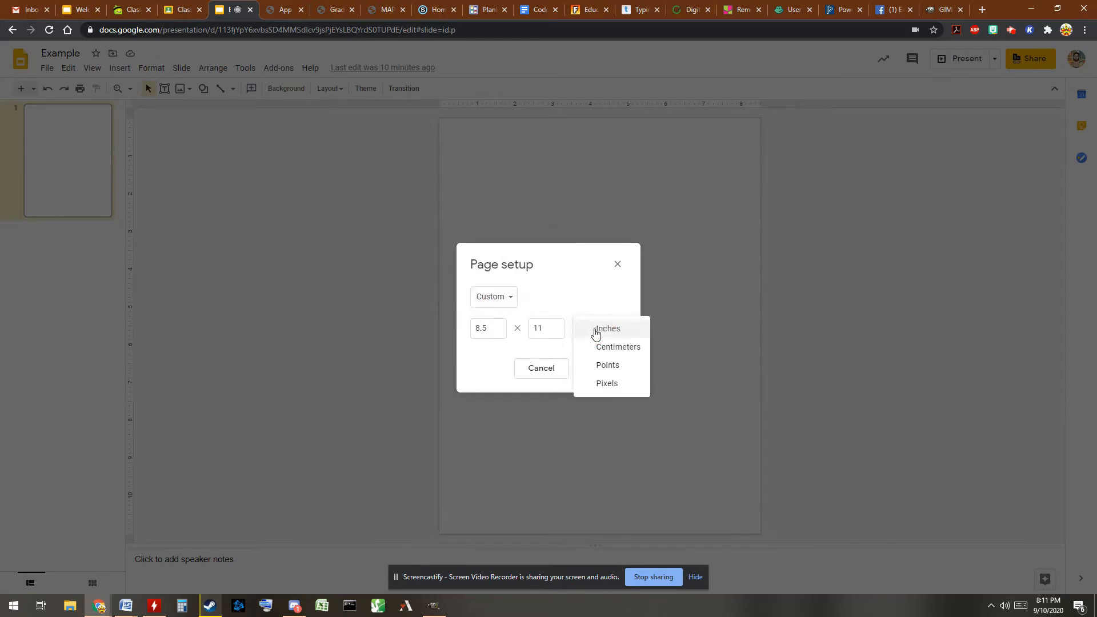
left_click(593, 328)
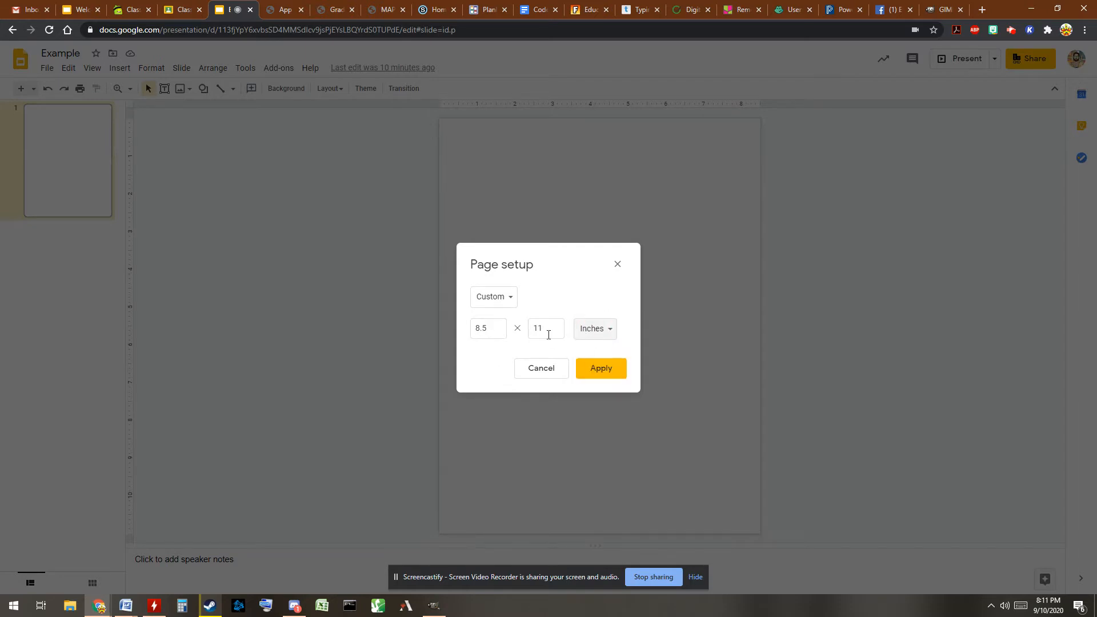
left_click(601, 369)
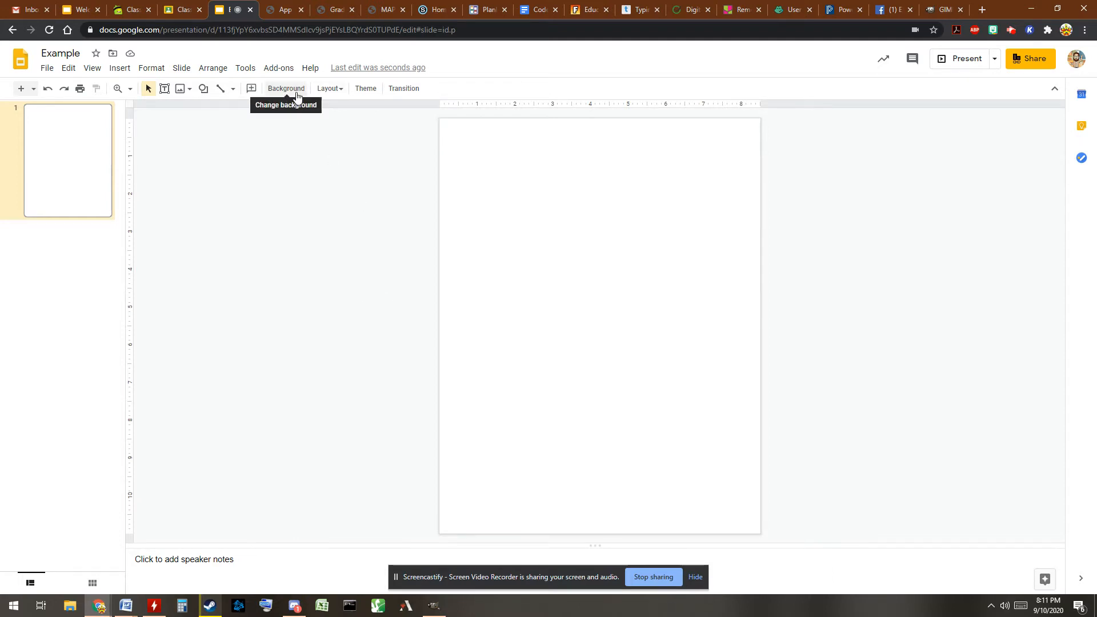
Step: Minimize the browser and Steam windows and switch to GIMP over the desktop
left_click(1028, 9)
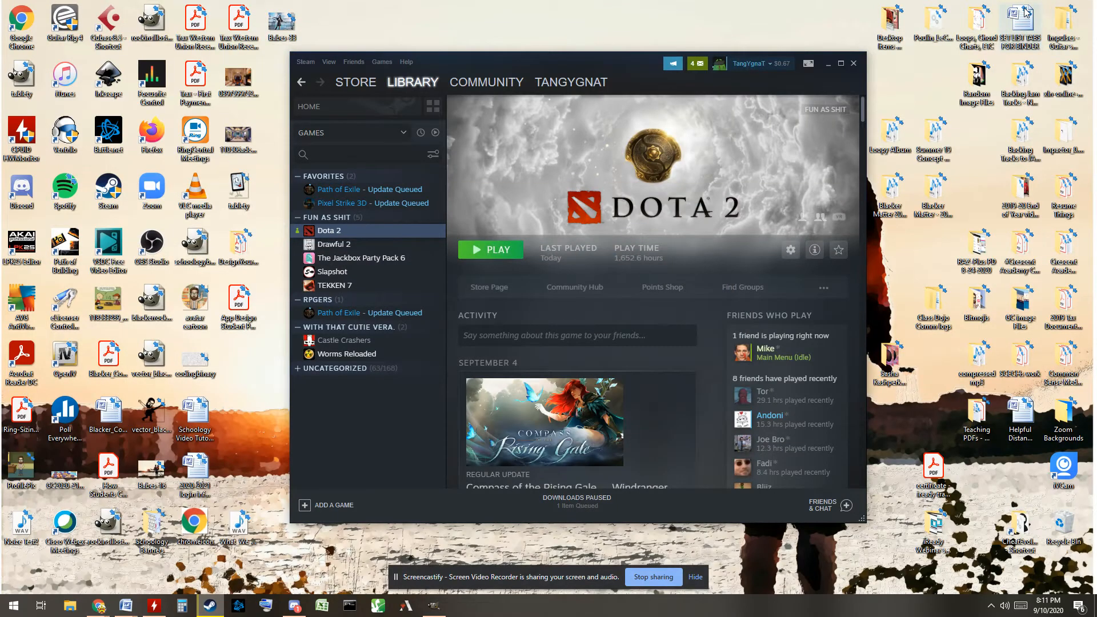
left_click(827, 63)
left_click(435, 608)
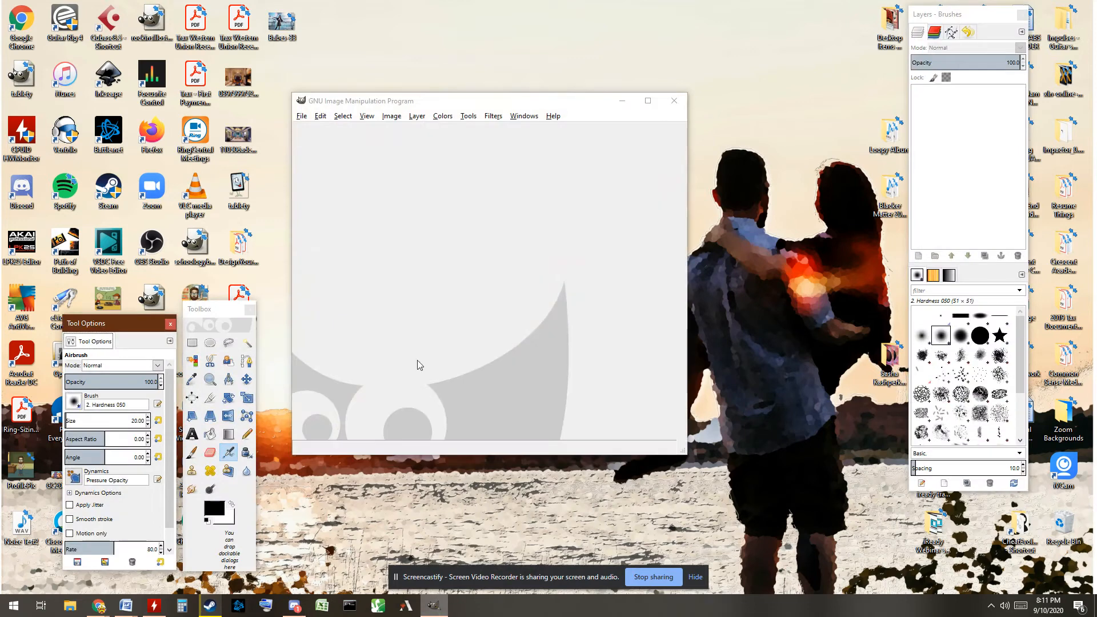
left_click(379, 97)
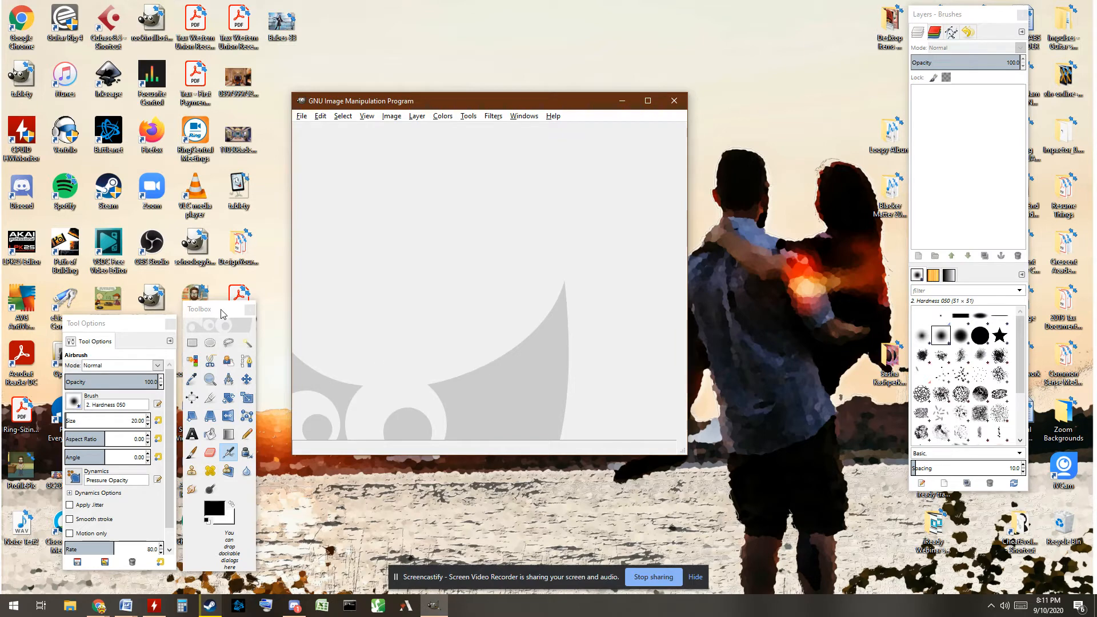
left_click(301, 116)
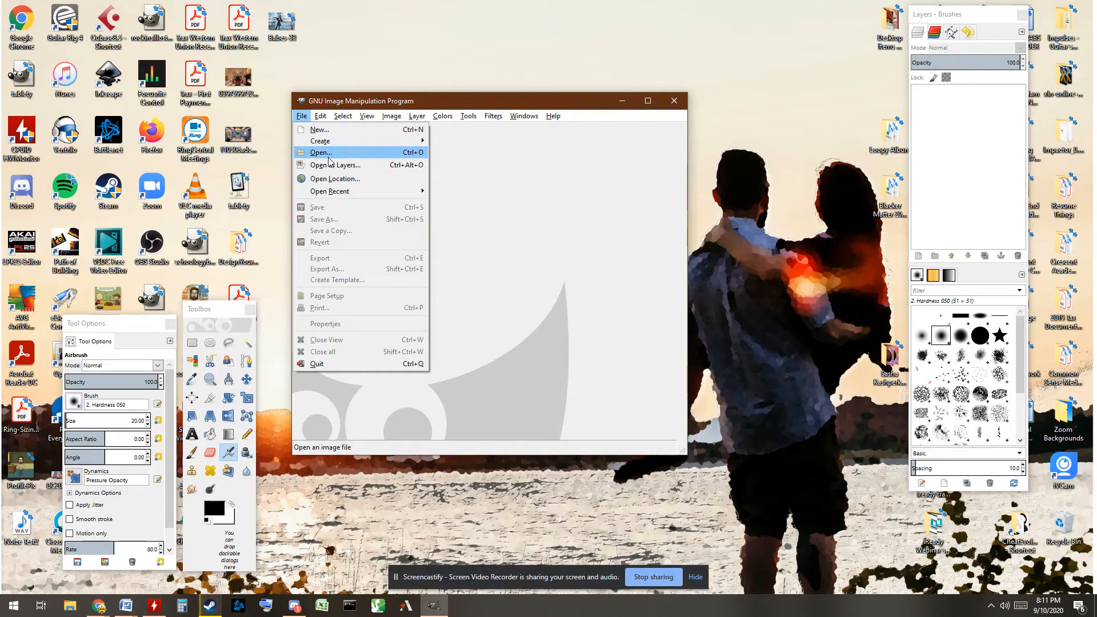
mouse_move(345, 115)
left_click(409, 70)
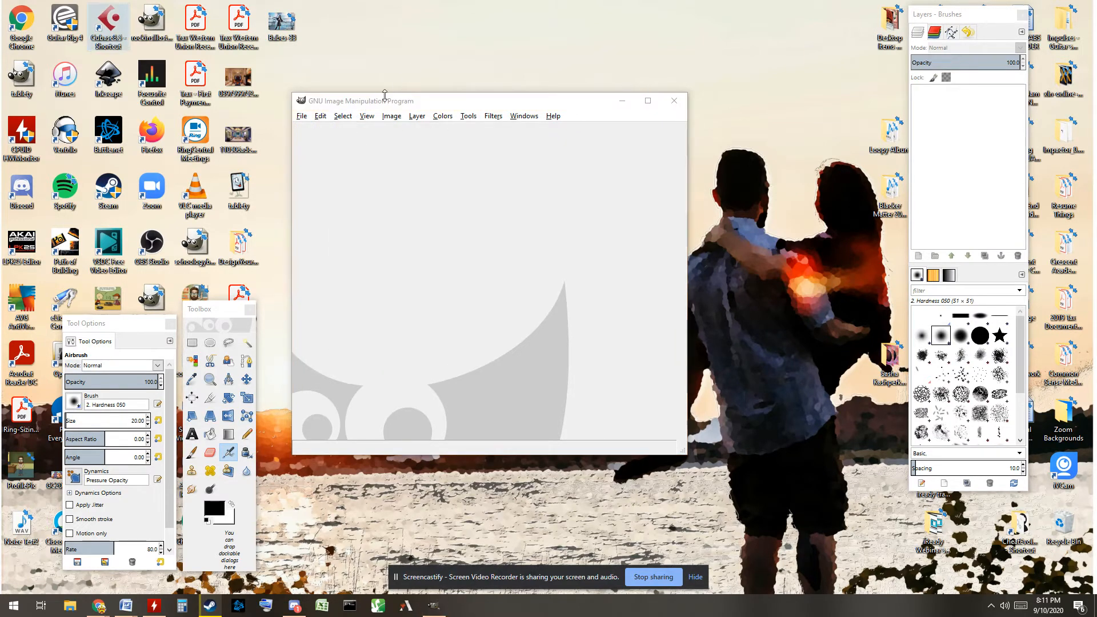
Step: Move the image window and toolbox aside to uncover the App Design Student Pages PDF on the desktop, and import it into GIMP
left_click_drag(384, 96, 425, 96)
left_click_drag(230, 307, 294, 281)
left_click(239, 308)
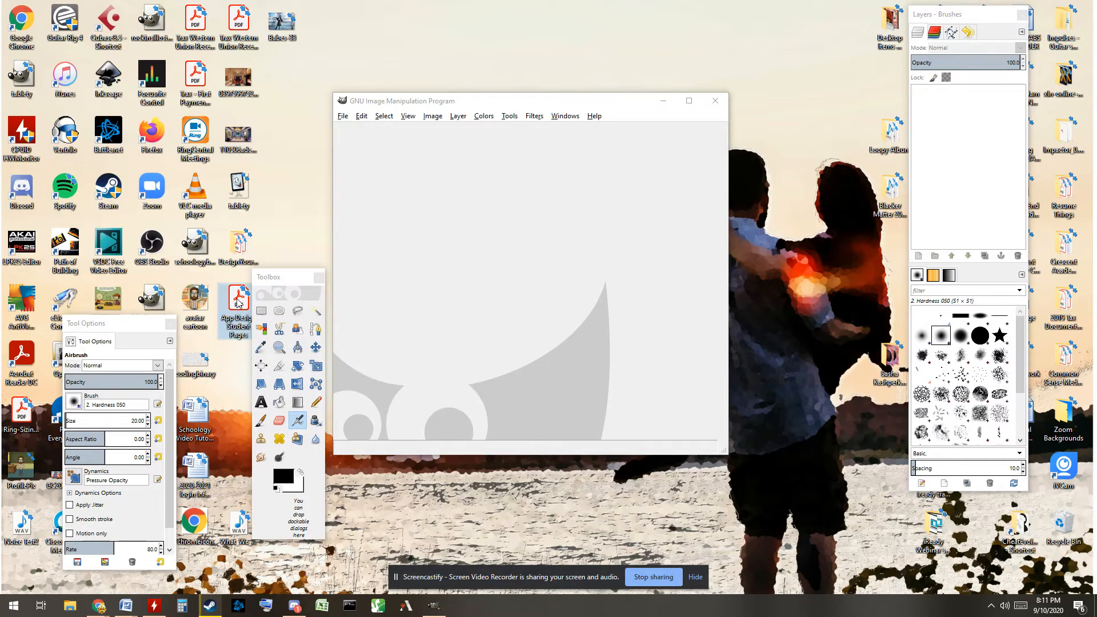
left_click_drag(239, 303, 468, 279)
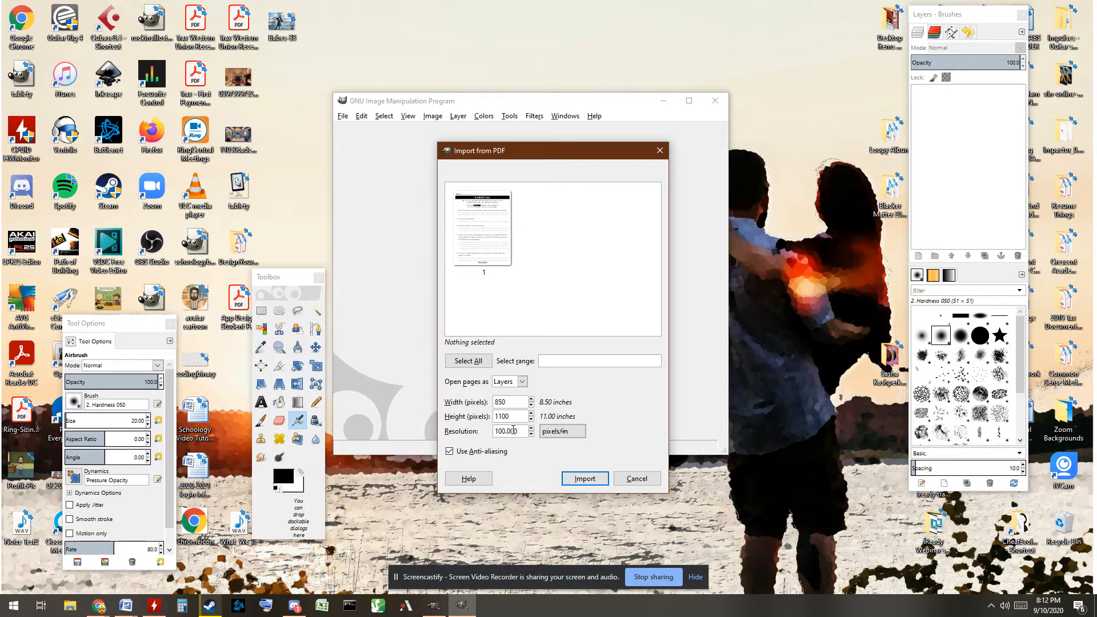
left_click(582, 478)
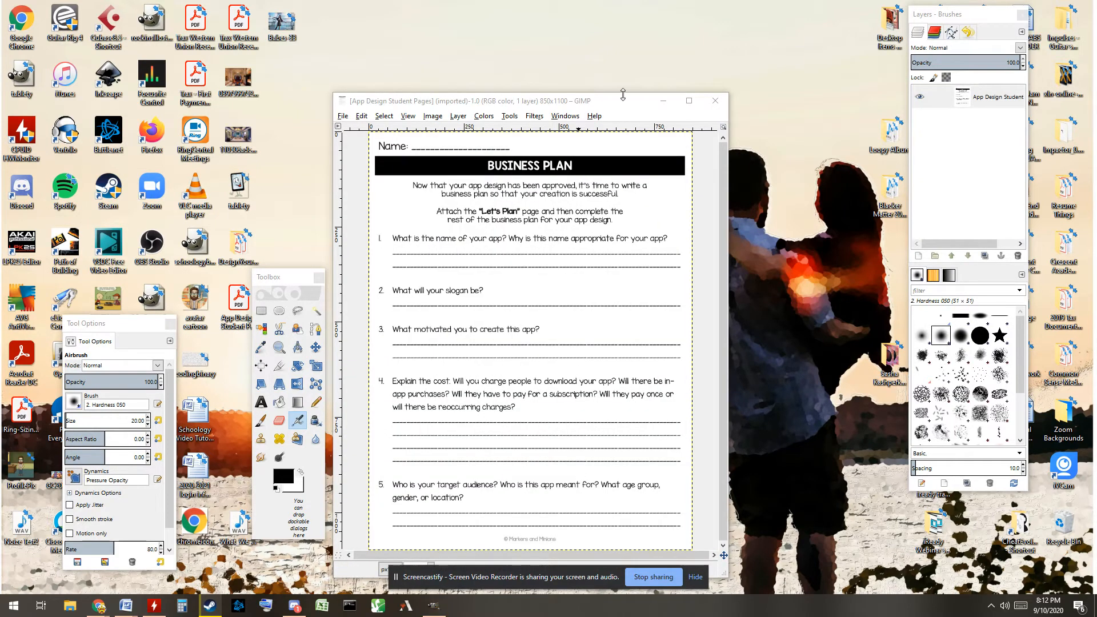
Step: Export the imported page to the desktop as App Design Student Pages.png with the default PNG options
left_click_drag(607, 103, 598, 46)
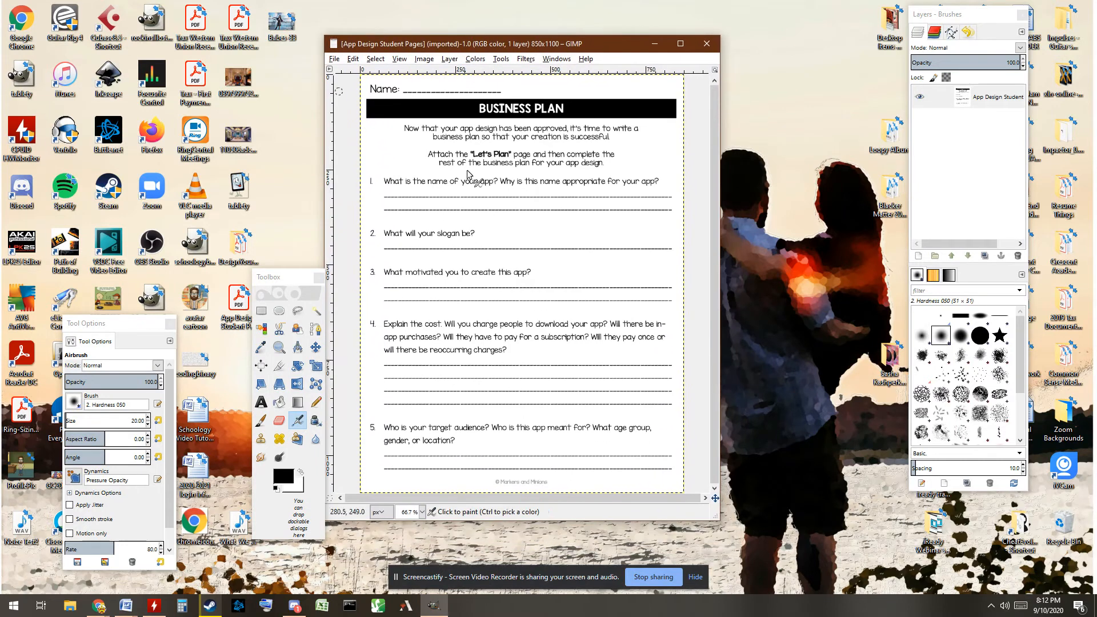
left_click_drag(447, 45, 483, 48)
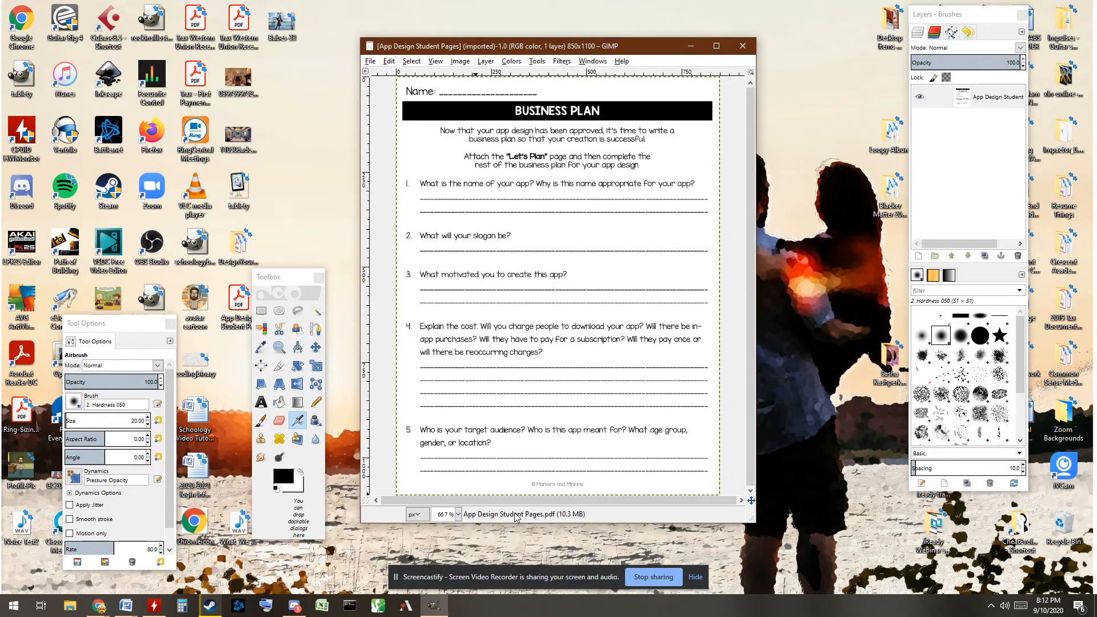
left_click(371, 61)
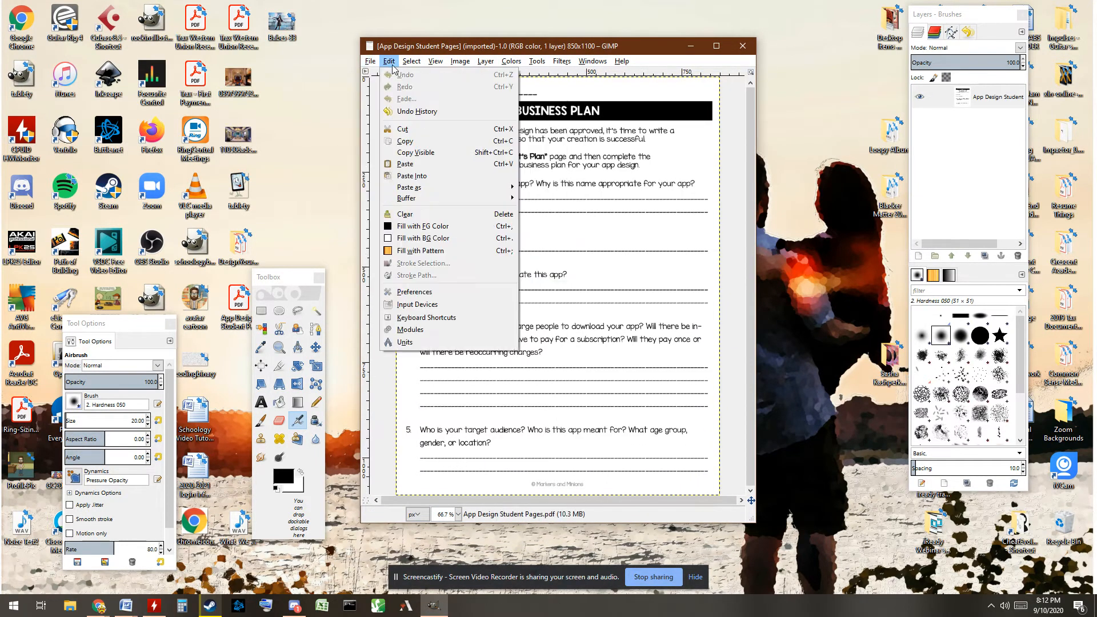
mouse_move(389, 61)
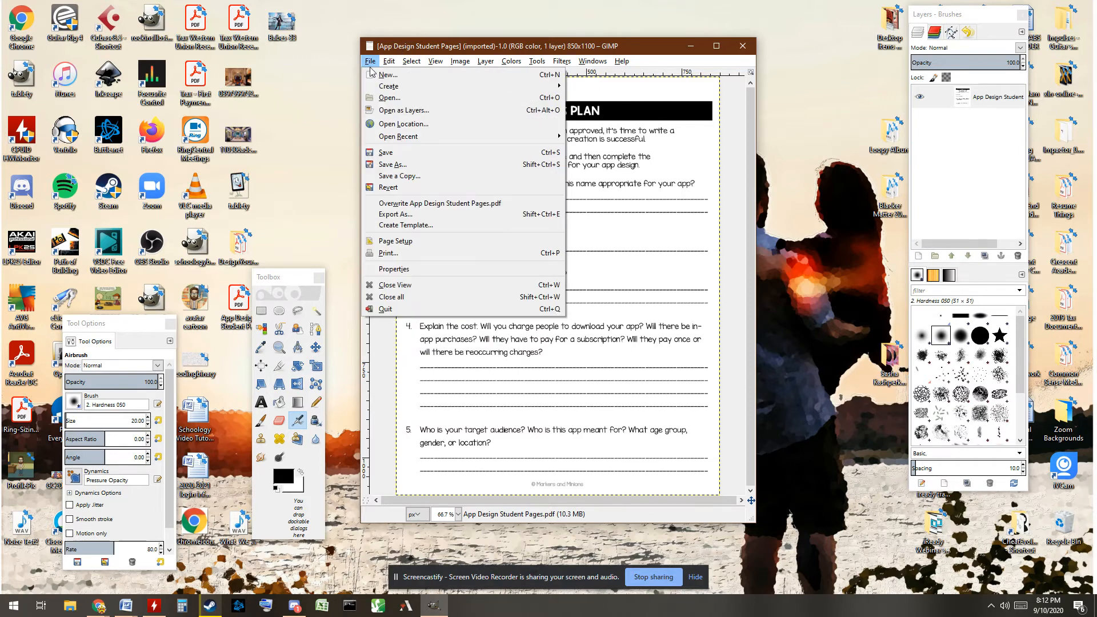
left_click(409, 215)
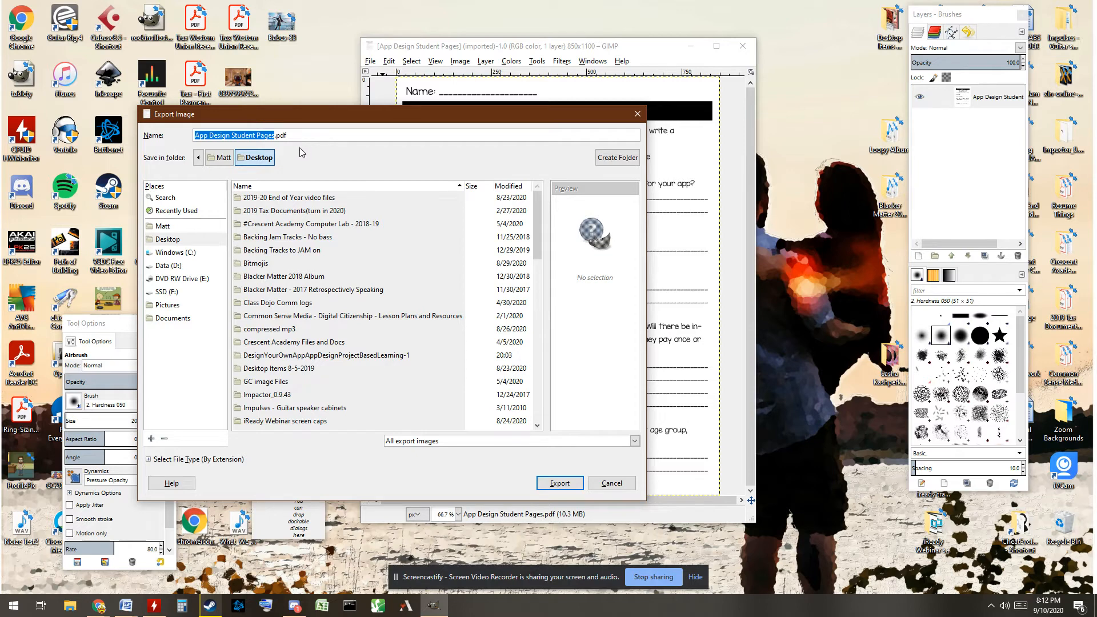
left_click(311, 134)
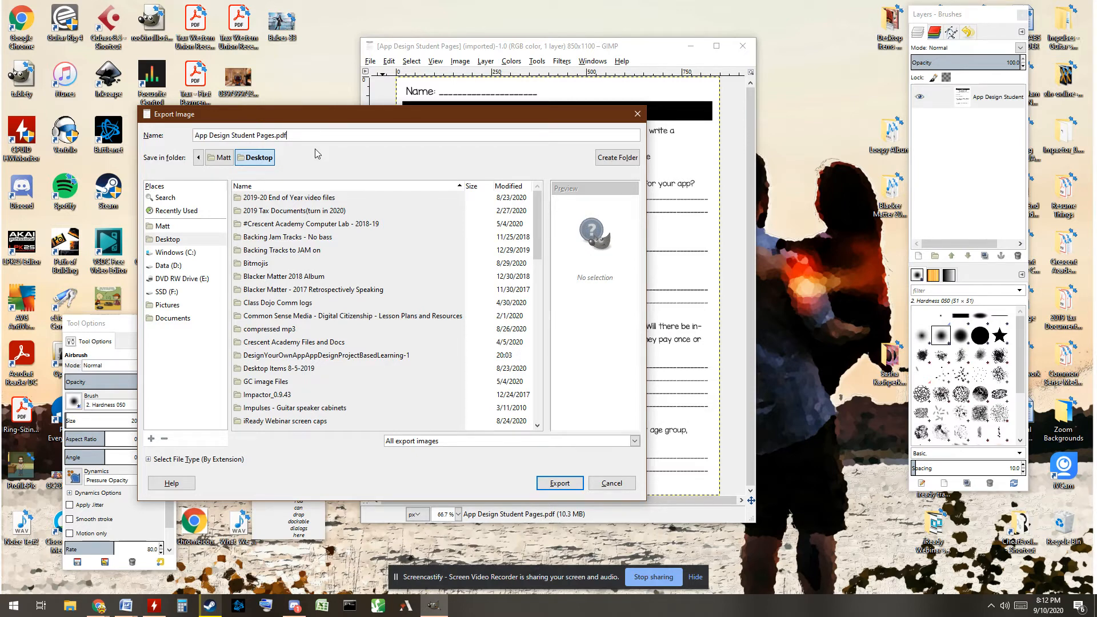
key("BackSpace")
left_click(573, 483)
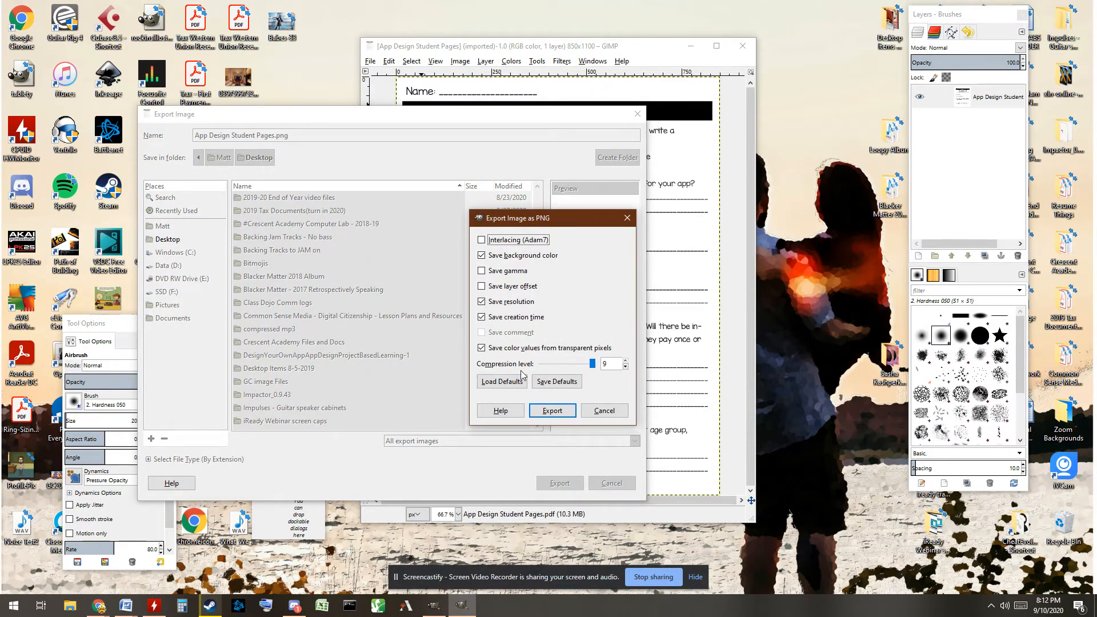
left_click(561, 412)
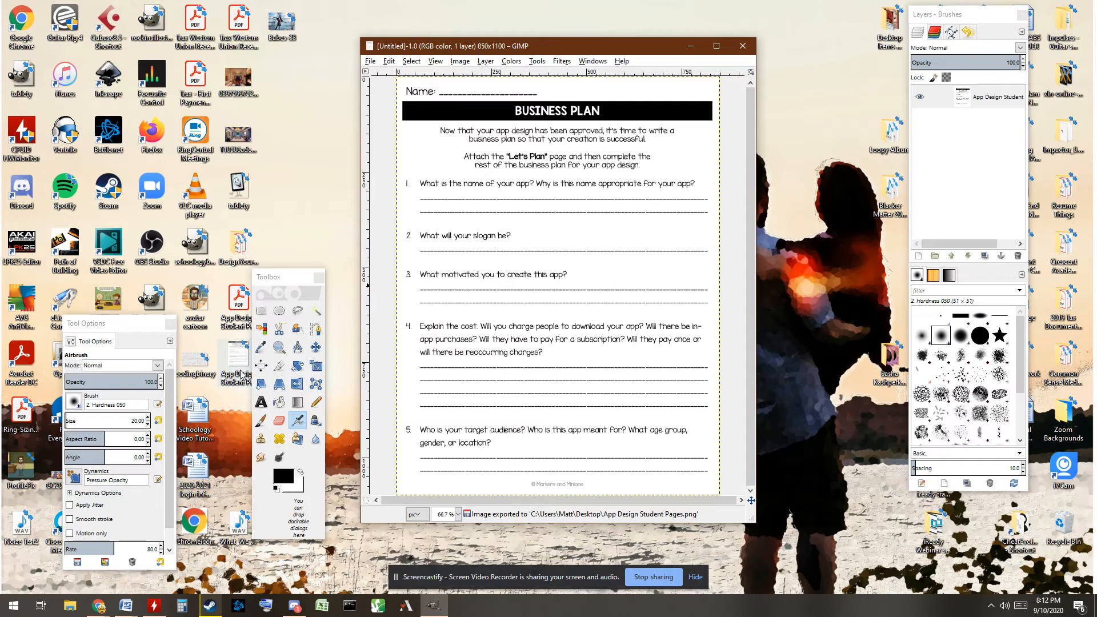
Step: Switch to the Google Slides presentation in the browser and set the exported App Design Student Pages image from the desktop as the slide background
key("super+d")
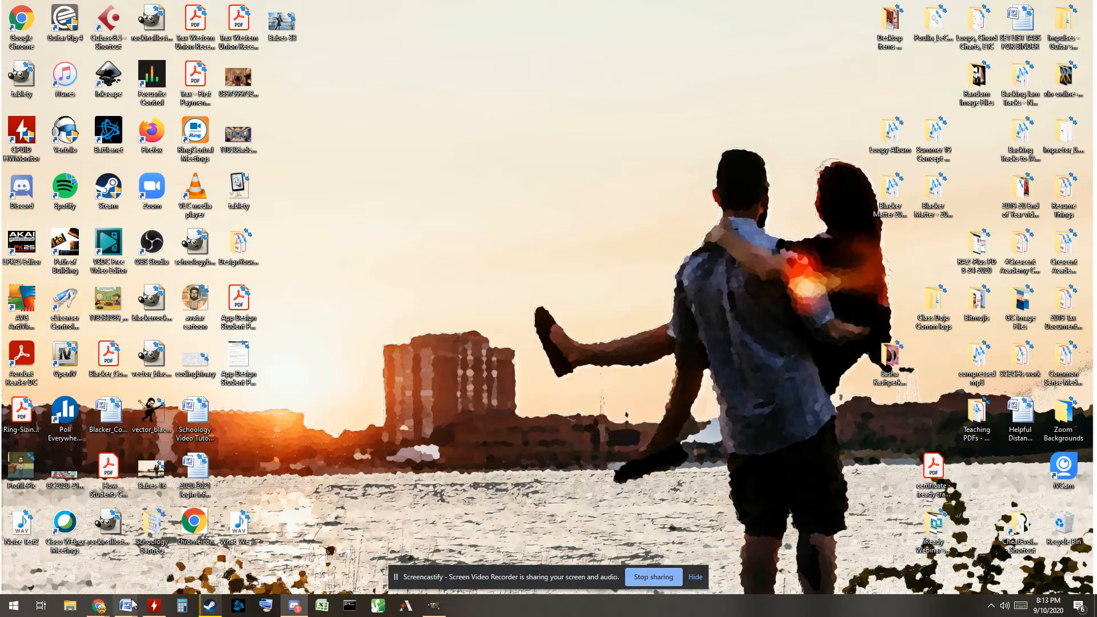
mouse_move(98, 604)
left_click(59, 581)
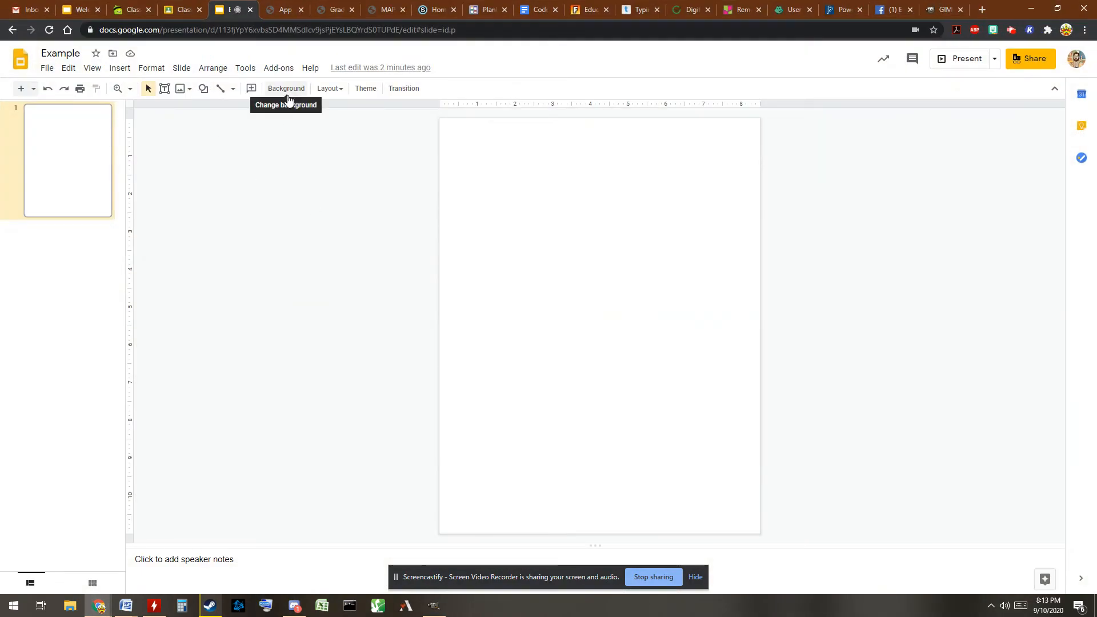
left_click(288, 93)
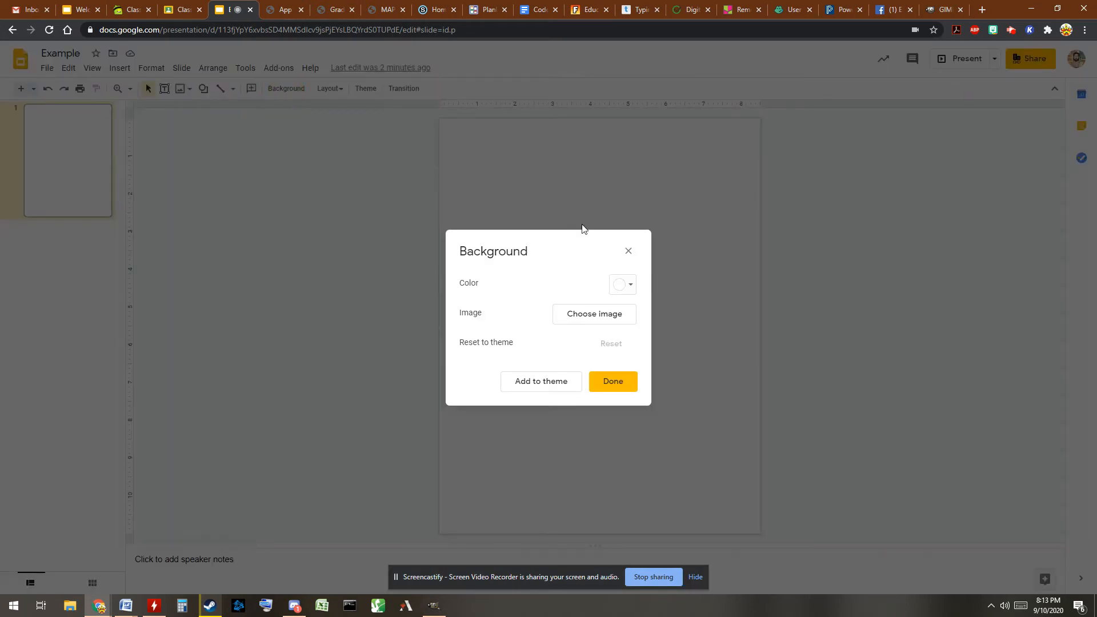
left_click(594, 325)
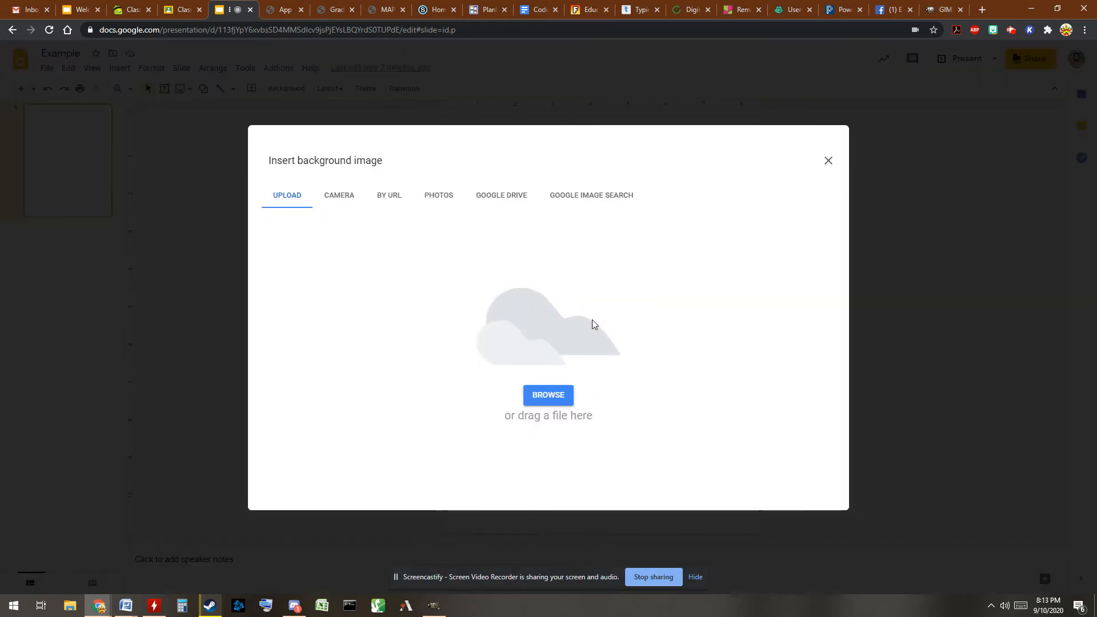
left_click(560, 395)
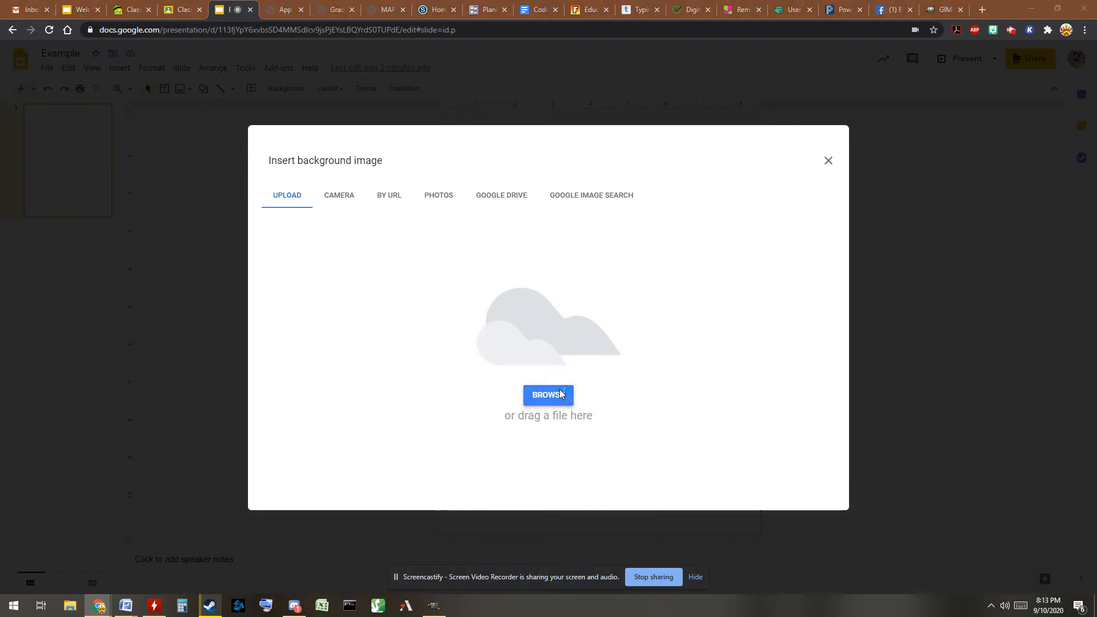
scroll(323, 110, "down", 5)
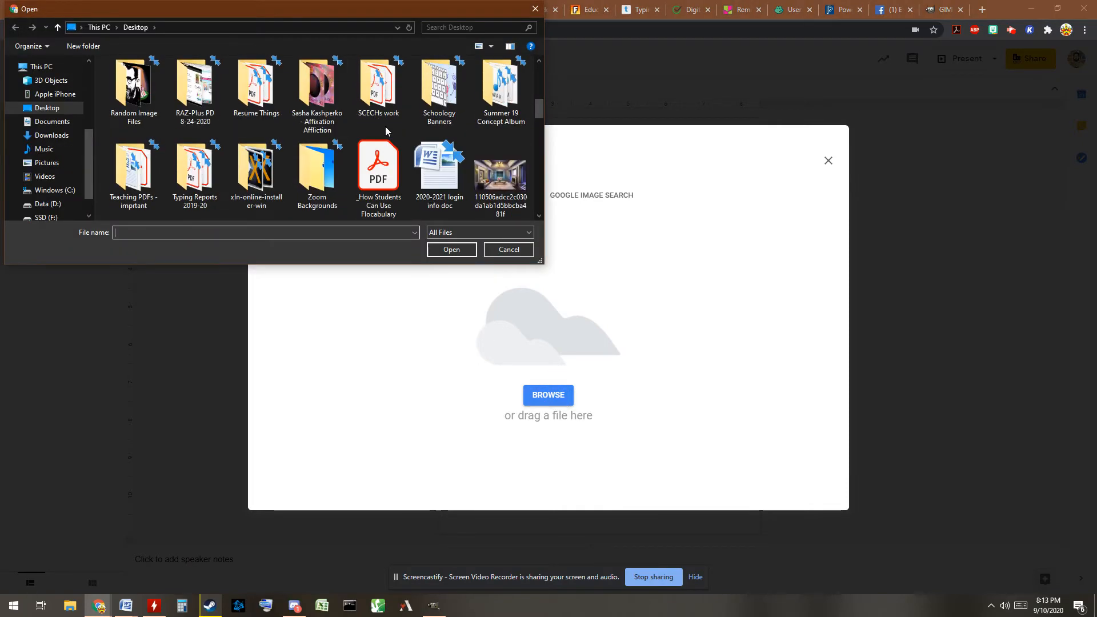
scroll(361, 137, "down", 1)
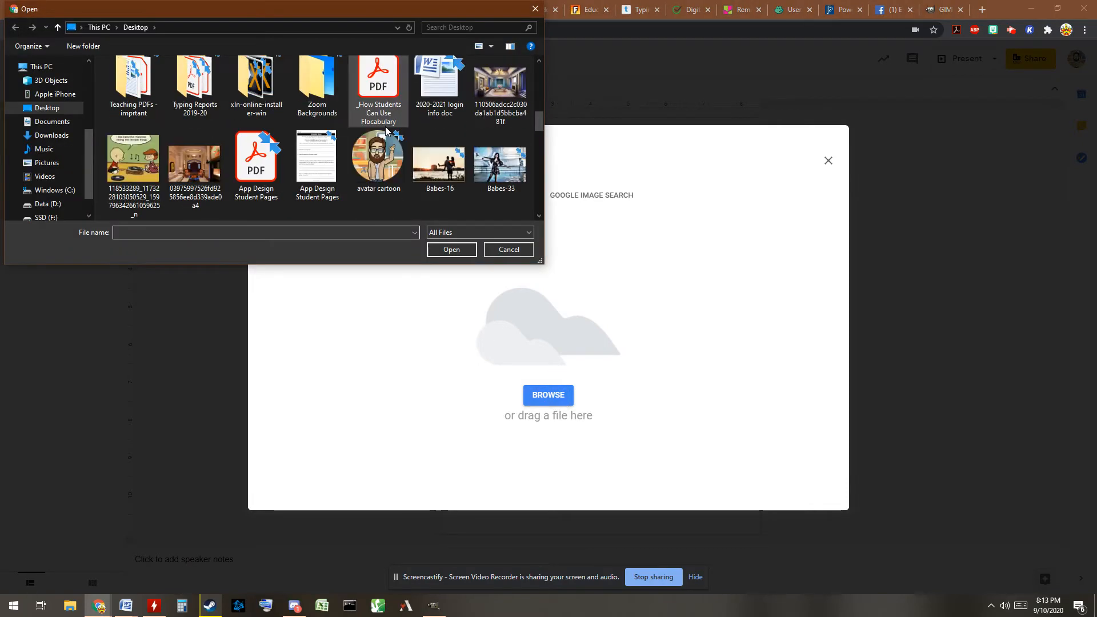
left_click(341, 163)
left_click(460, 252)
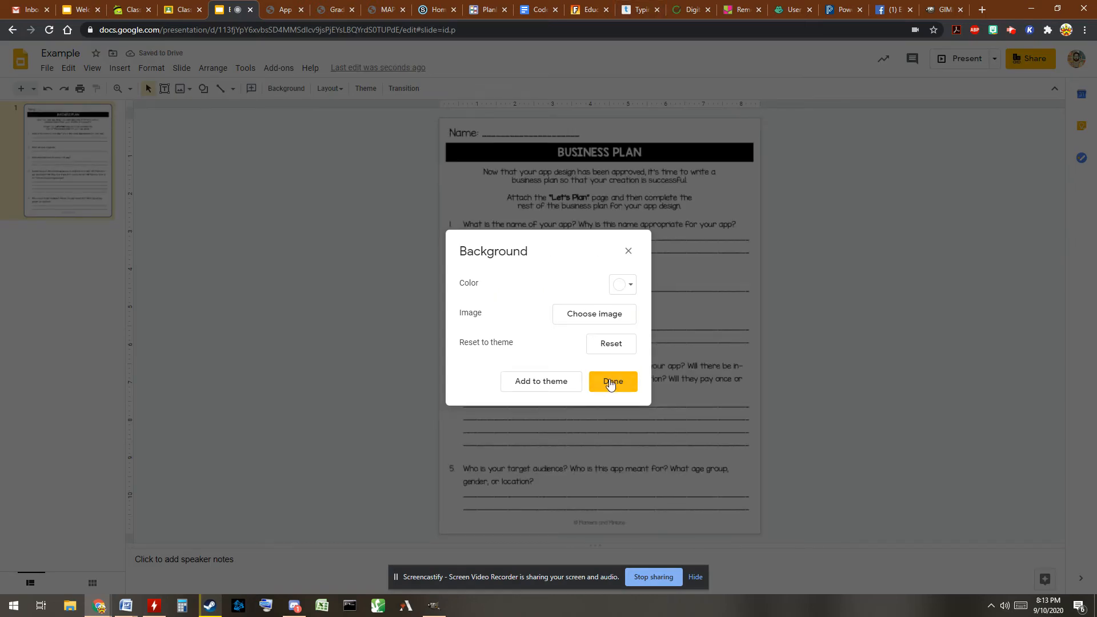
left_click(610, 384)
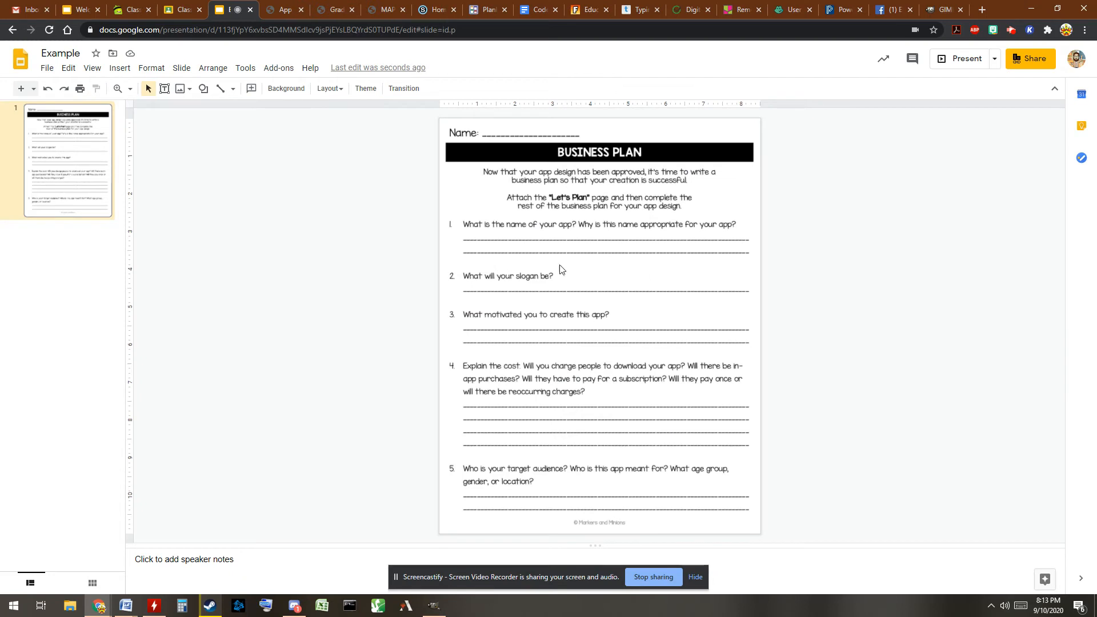
Step: Add a text box spanning the answer lines under question 1 and enter "Type Here" in it
left_click_drag(550, 273, 556, 332)
left_click_drag(542, 239, 576, 359)
left_click(164, 89)
left_click_drag(463, 228, 752, 253)
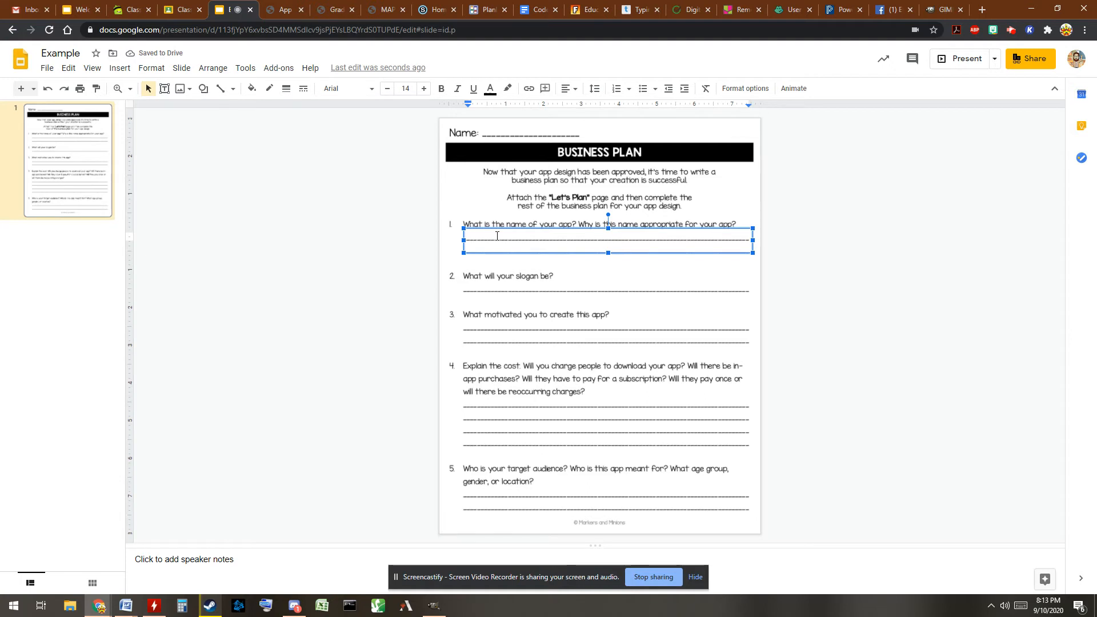
left_click(75, 71)
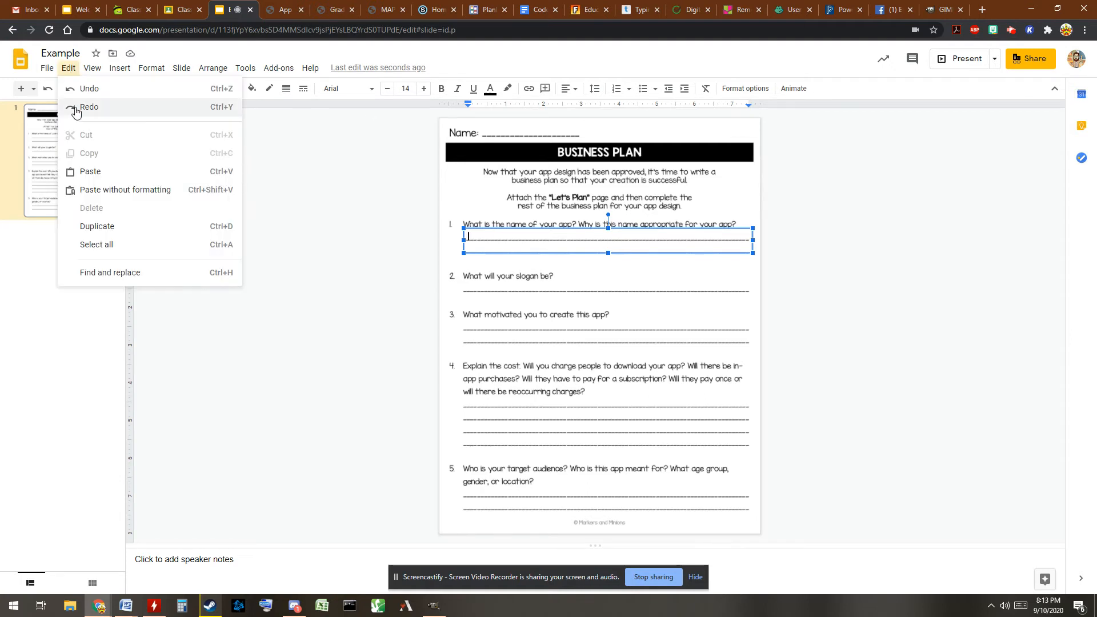
left_click(69, 71)
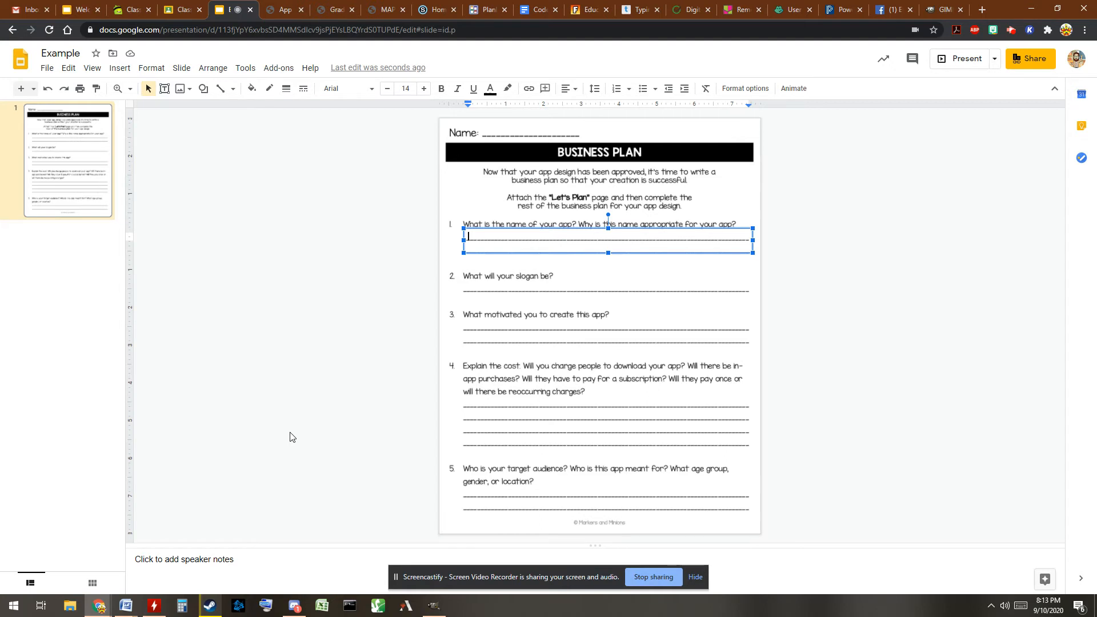
double_click(508, 235)
type("Type Here")
Step: Copy the "Type Here" text box and place the copy on the answer line under question 2
right_click(576, 229)
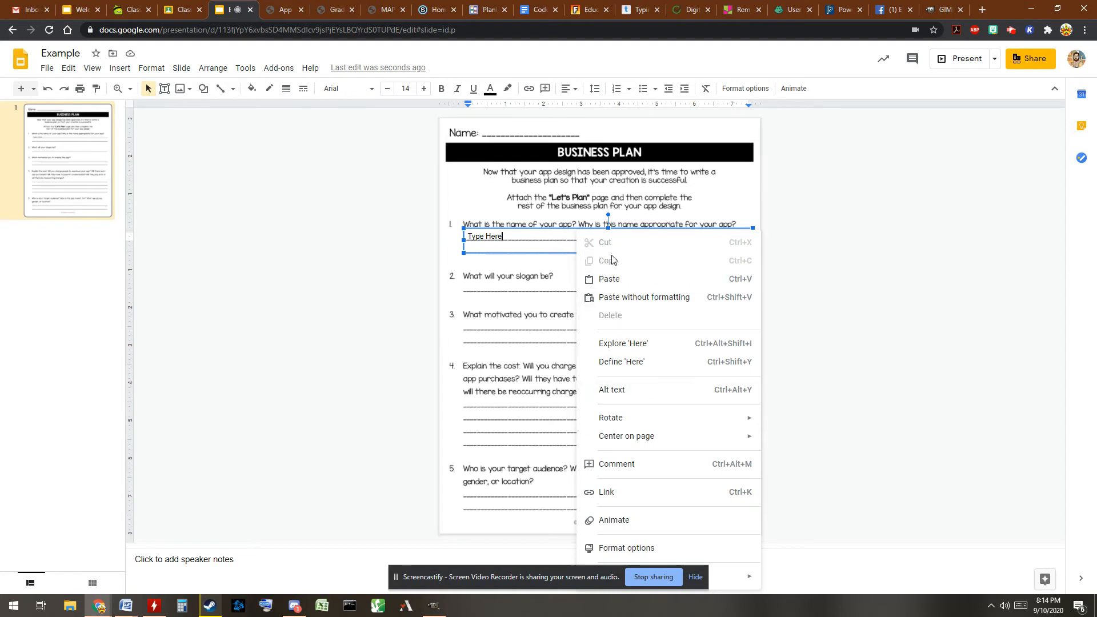
left_click(565, 233)
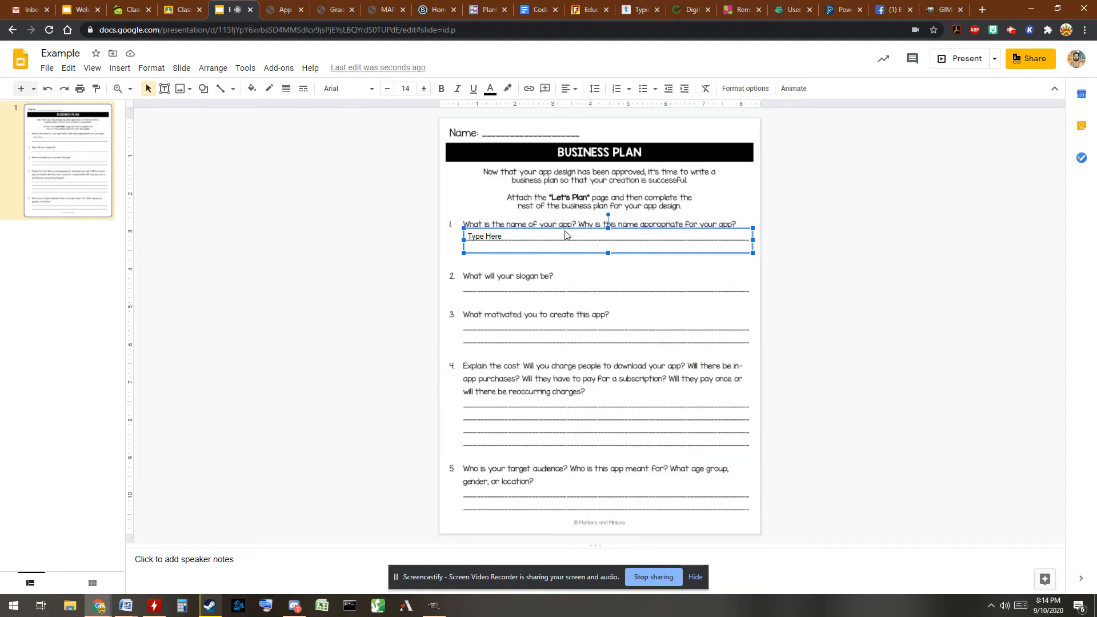
key("ctrl+v")
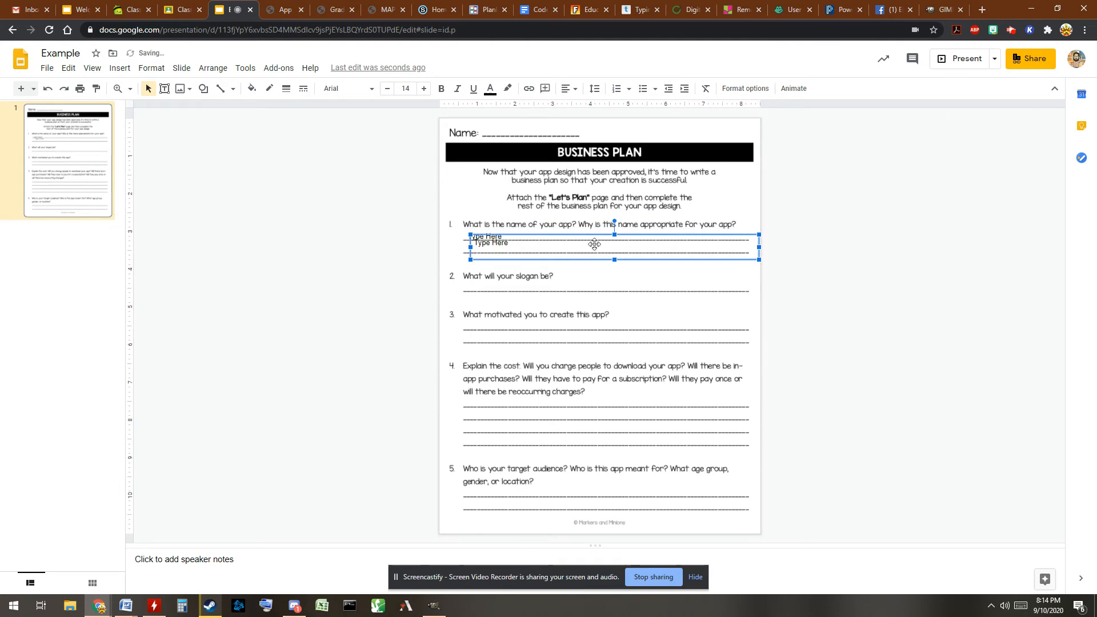
left_click(633, 266)
left_click_drag(634, 266, 626, 304)
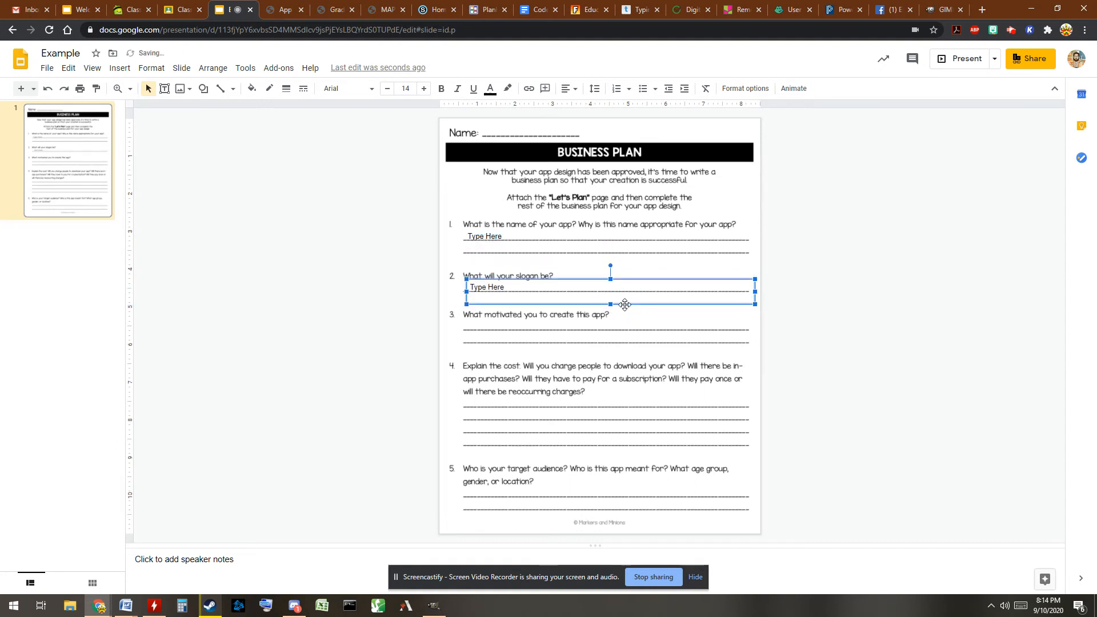
left_click(626, 304)
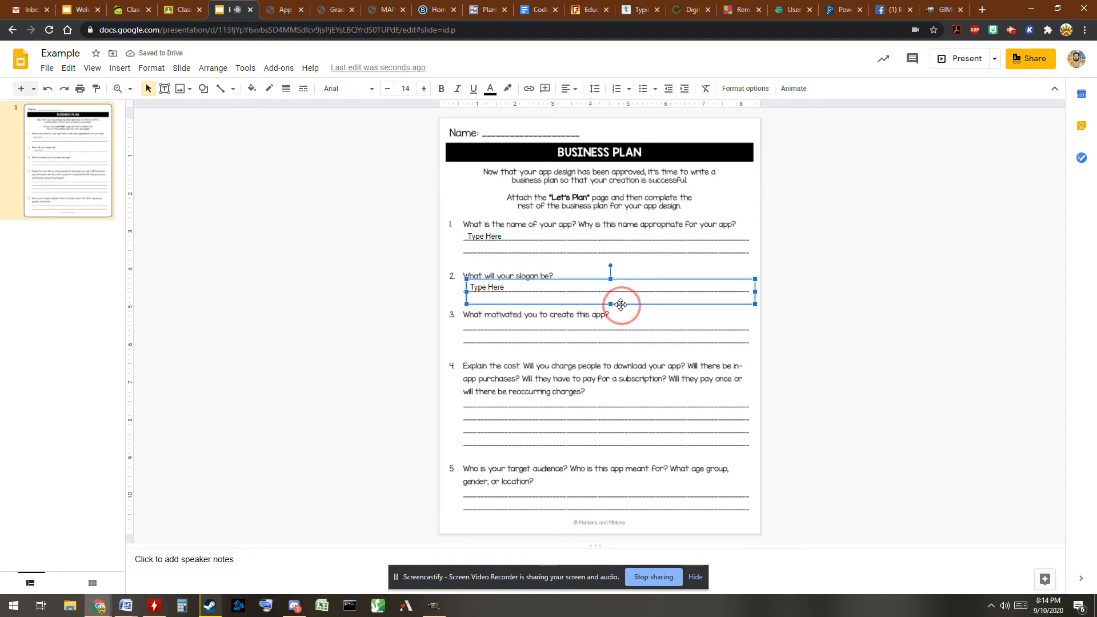
Step: Paste another copy of the "Type Here" text box and place it on the answer lines under question 3
left_click(544, 238)
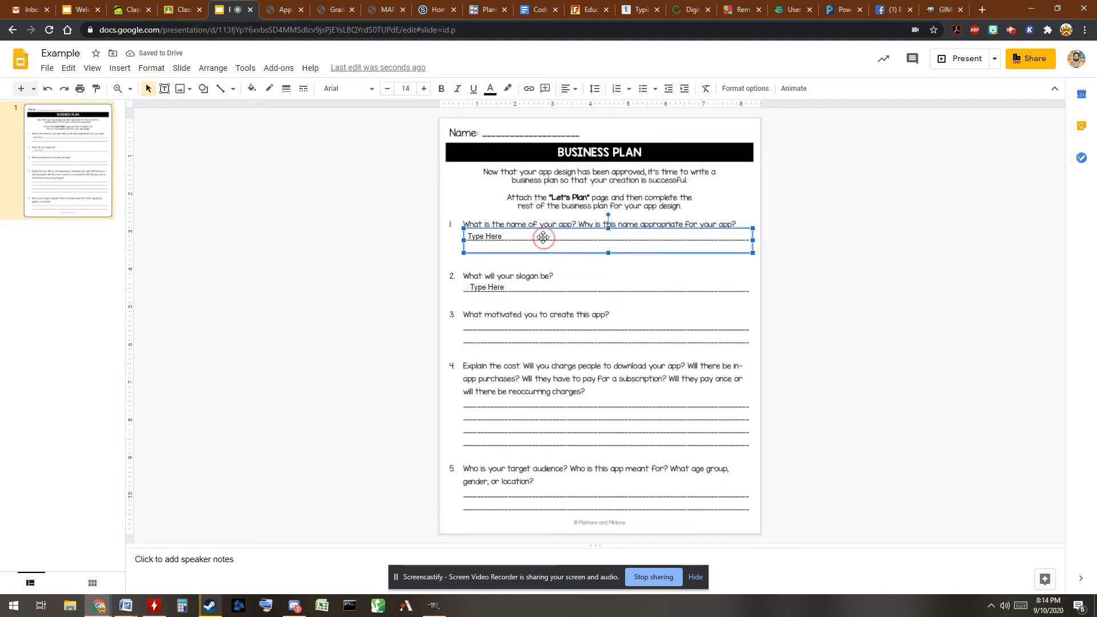
left_click(564, 289)
left_click(621, 348)
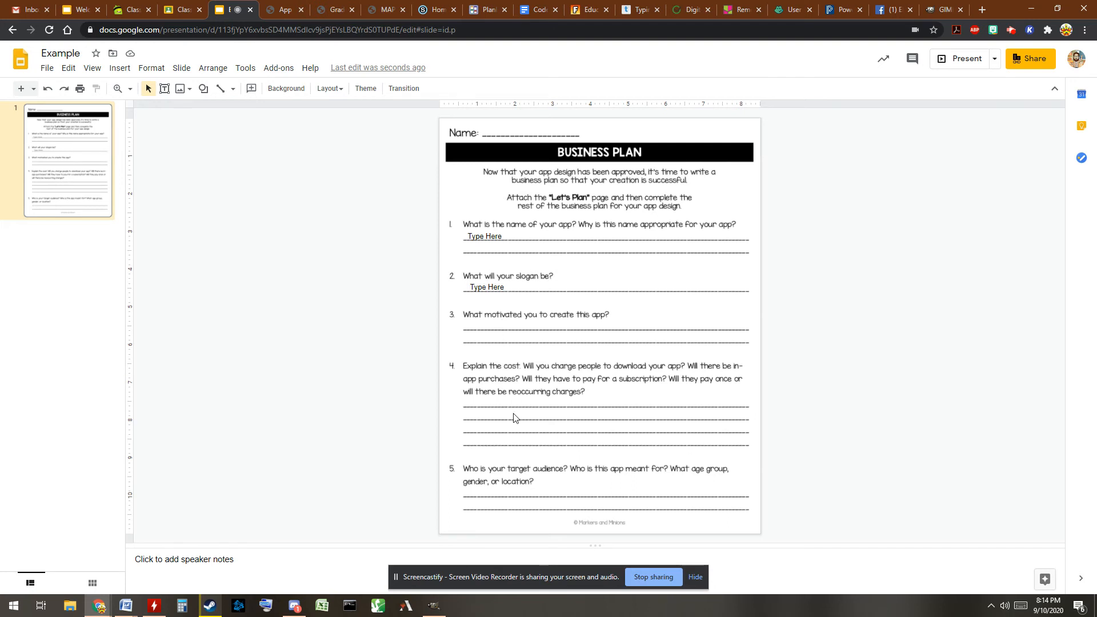
key("ctrl+v")
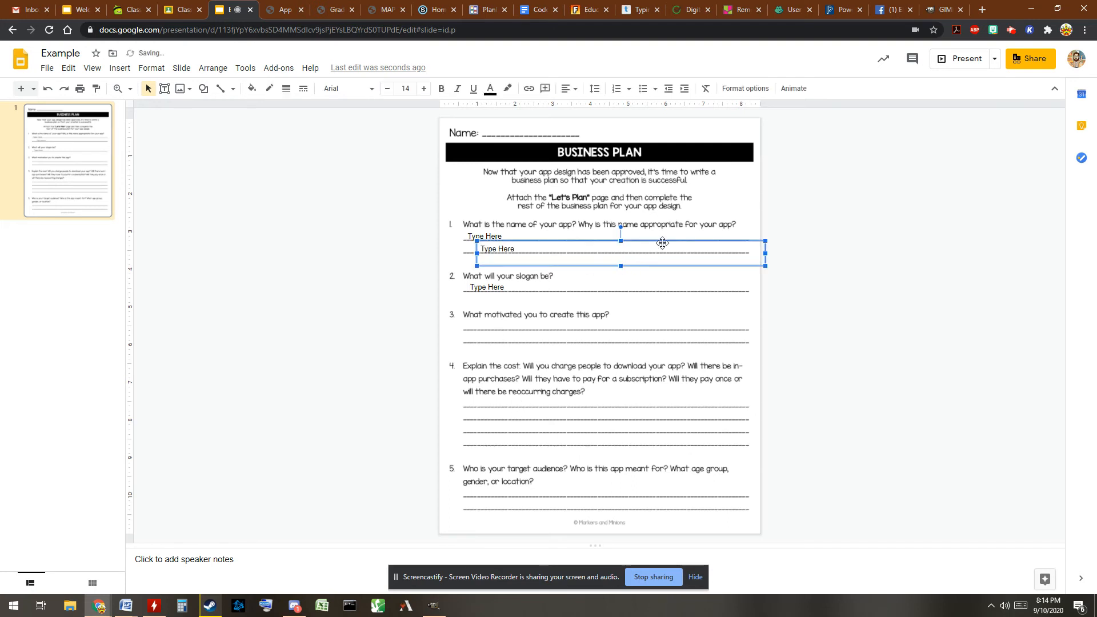
left_click_drag(661, 240, 636, 317)
left_click(638, 312)
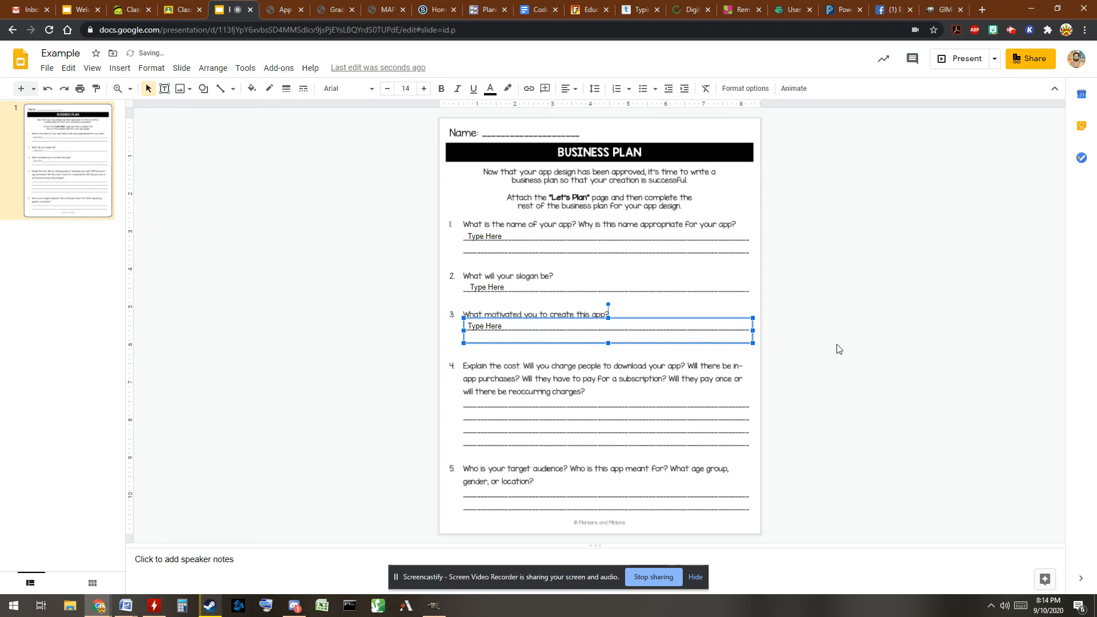
left_click(865, 392)
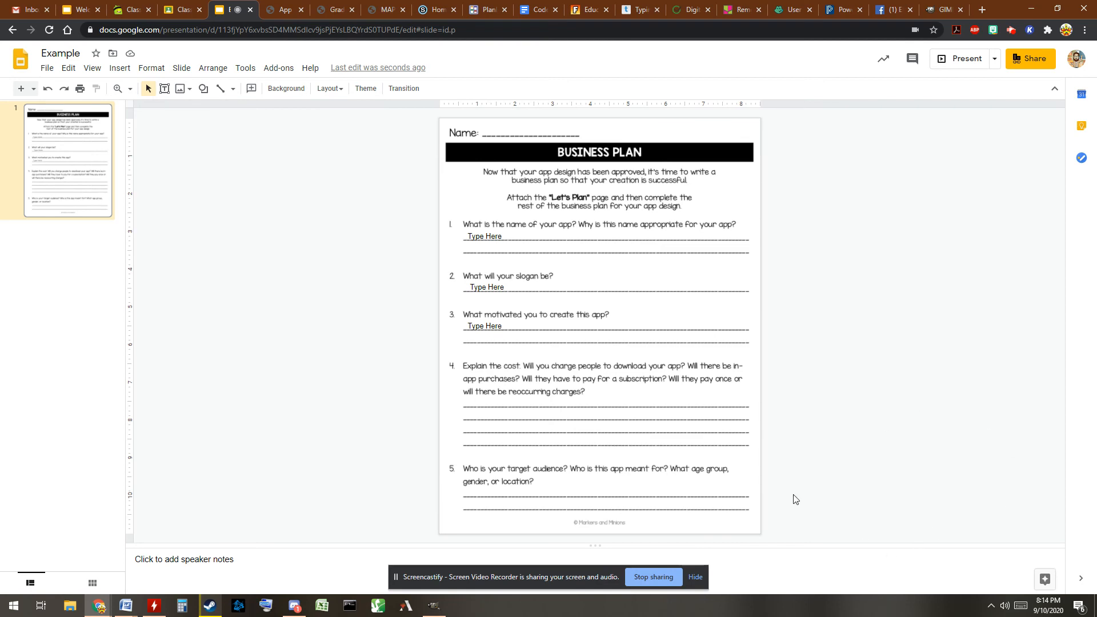
Step: View the worksheet in GIMP and the gimp.org website, and return to the Example presentation
left_click(434, 606)
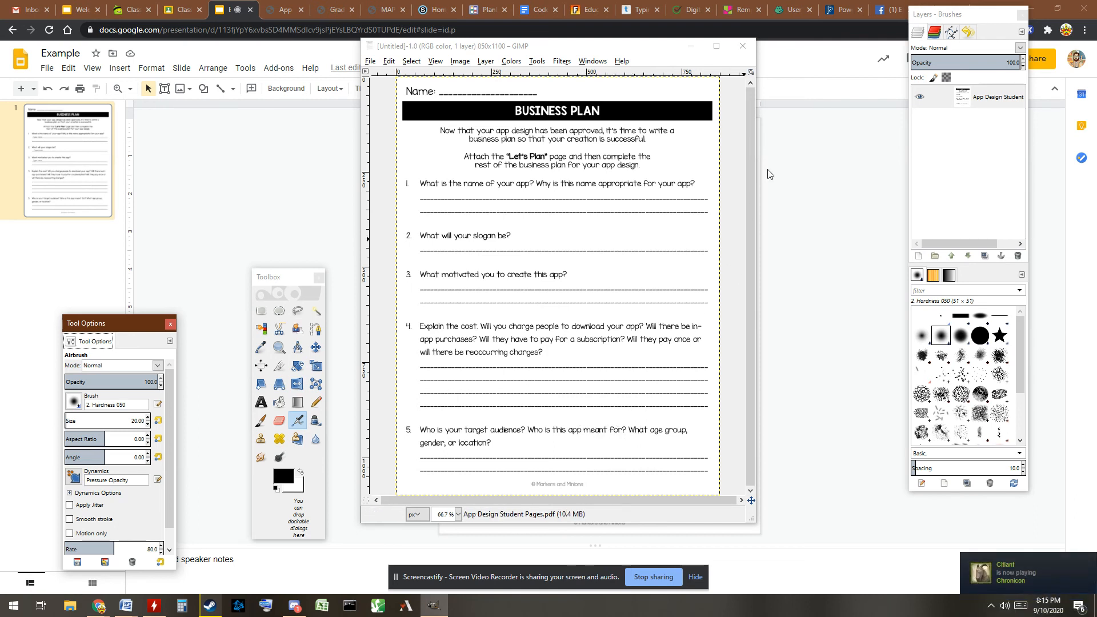
left_click(948, 11)
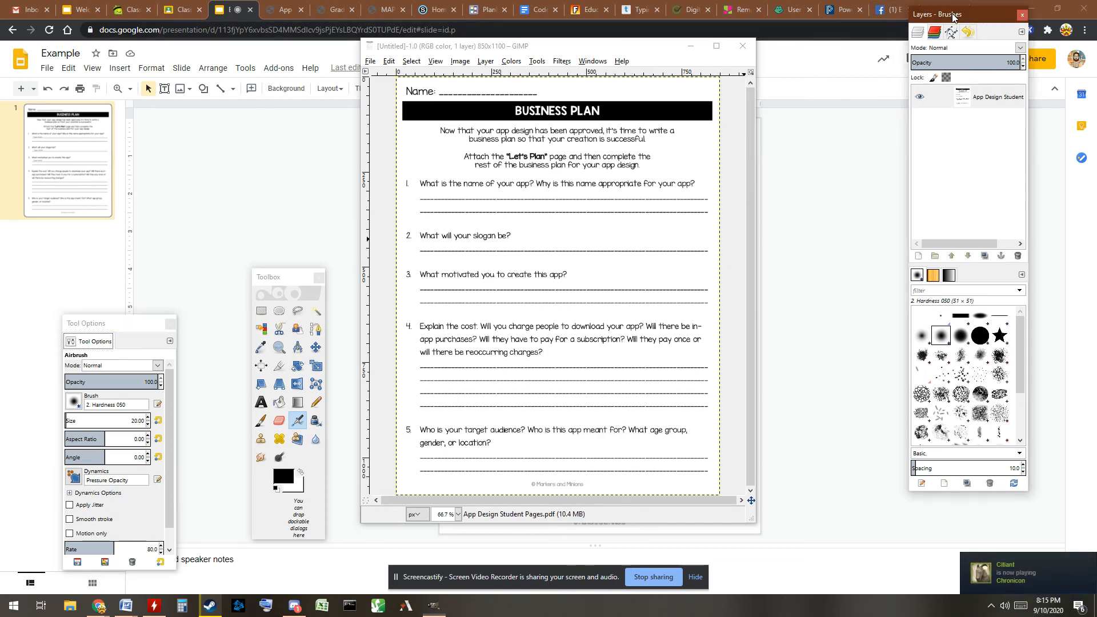
left_click(942, 8)
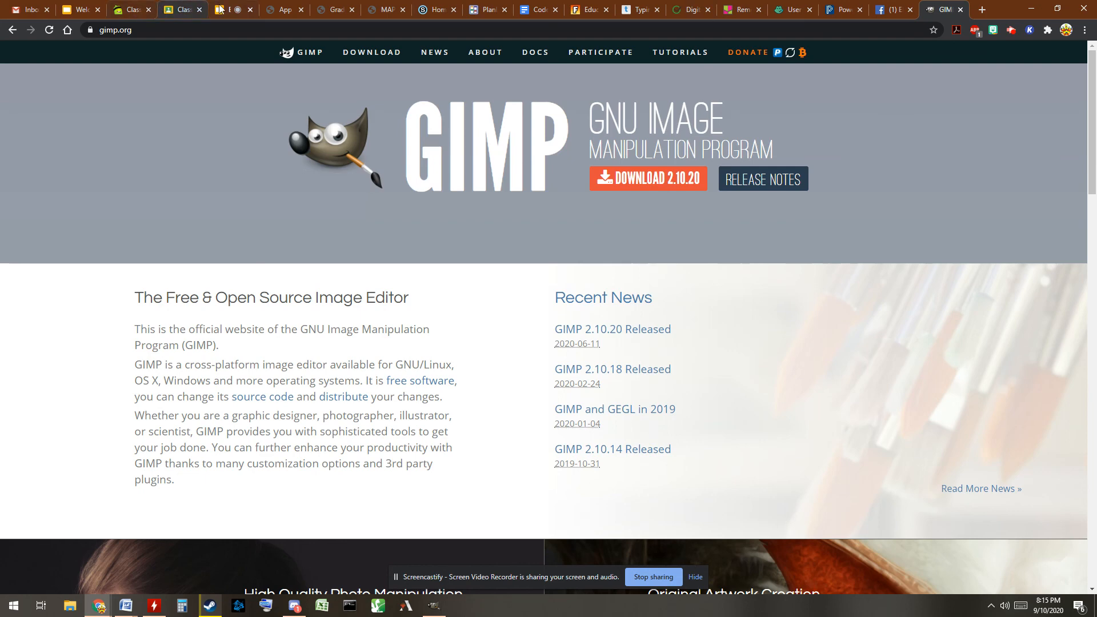
left_click(80, 9)
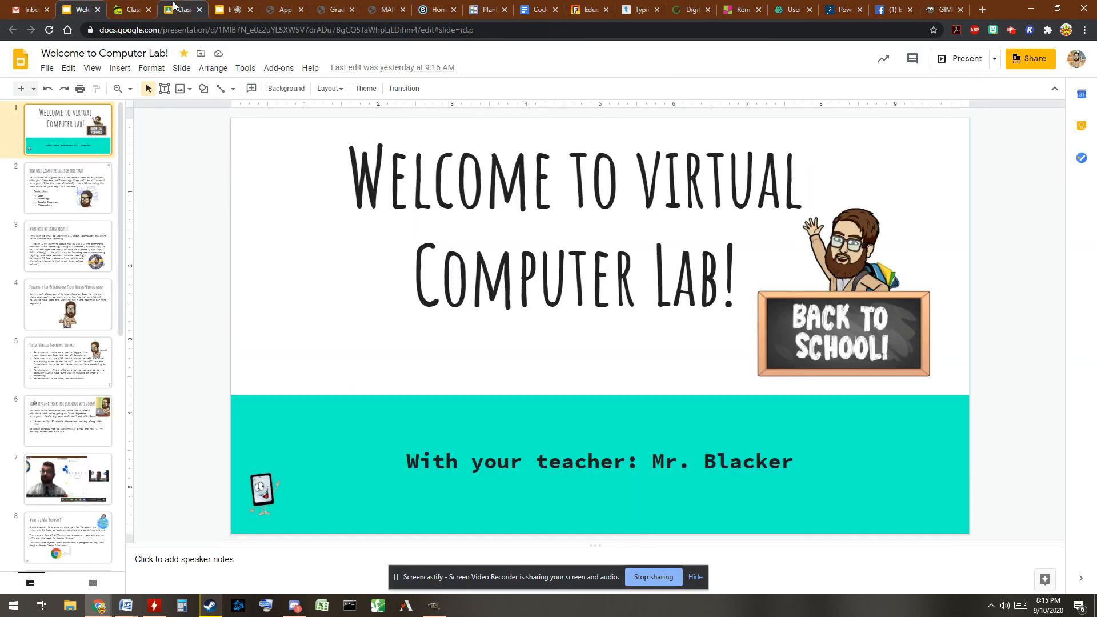
left_click(176, 8)
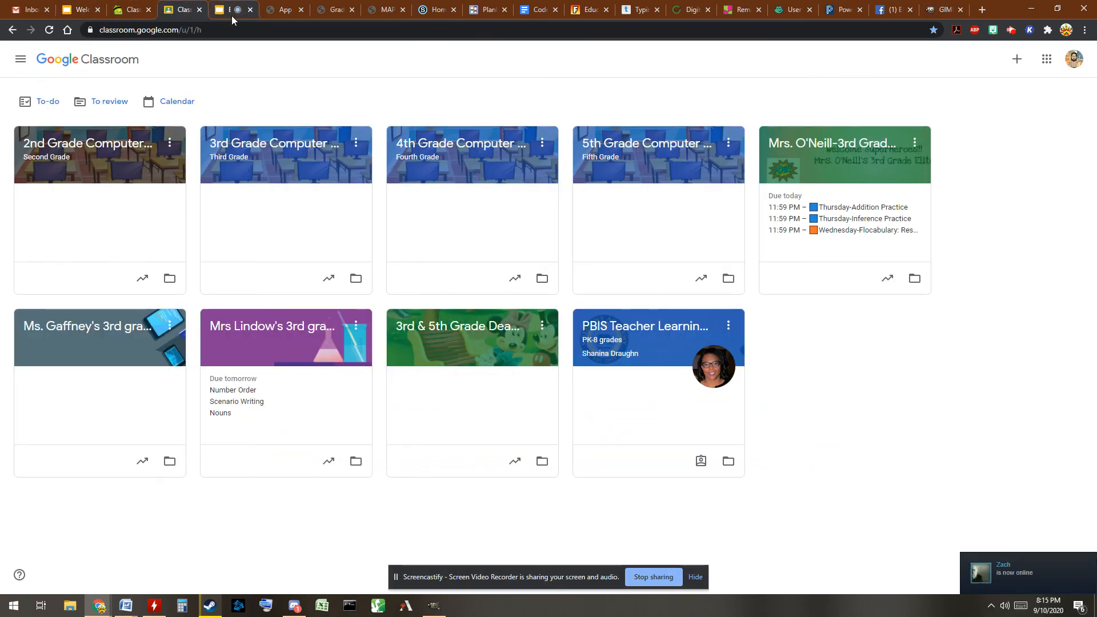
left_click(232, 15)
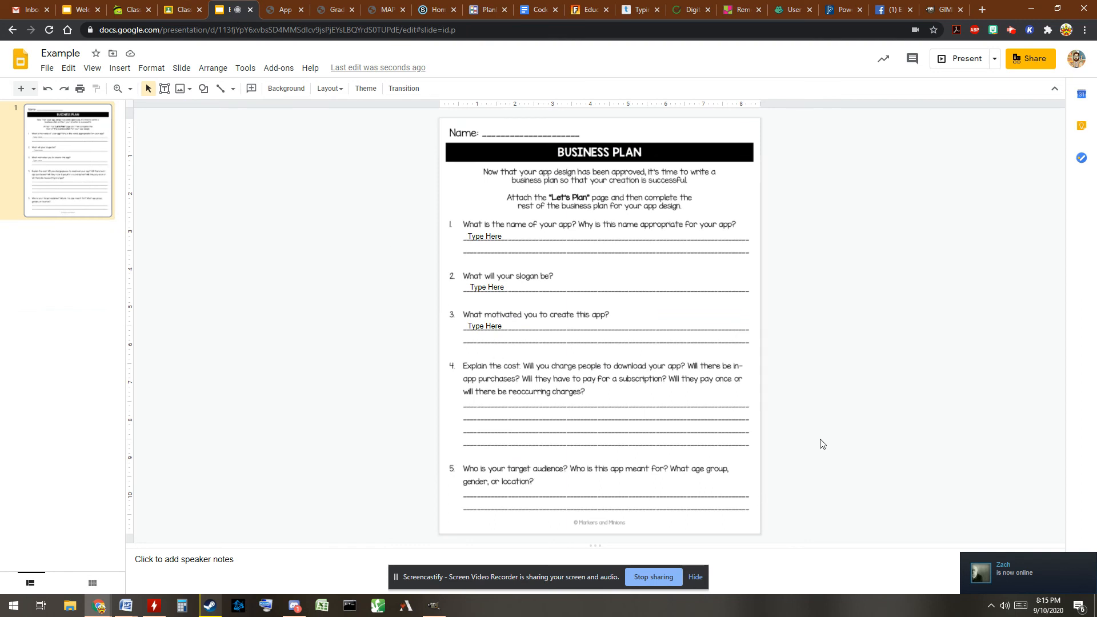